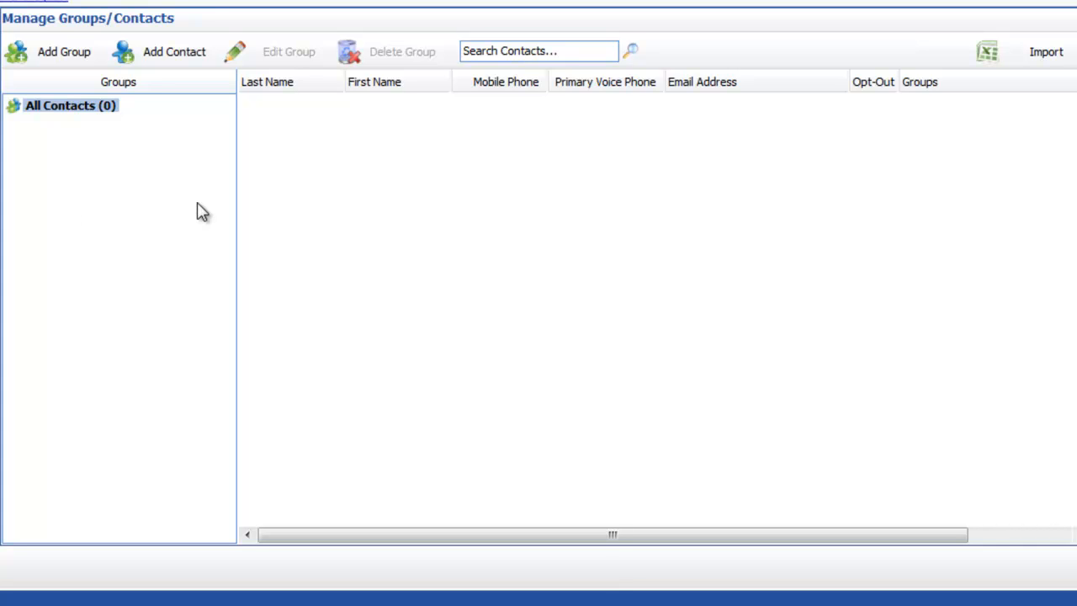
- Start a new group named Test Group One with keyword test
{"action": "left_click", "coordinate": [47, 56]}
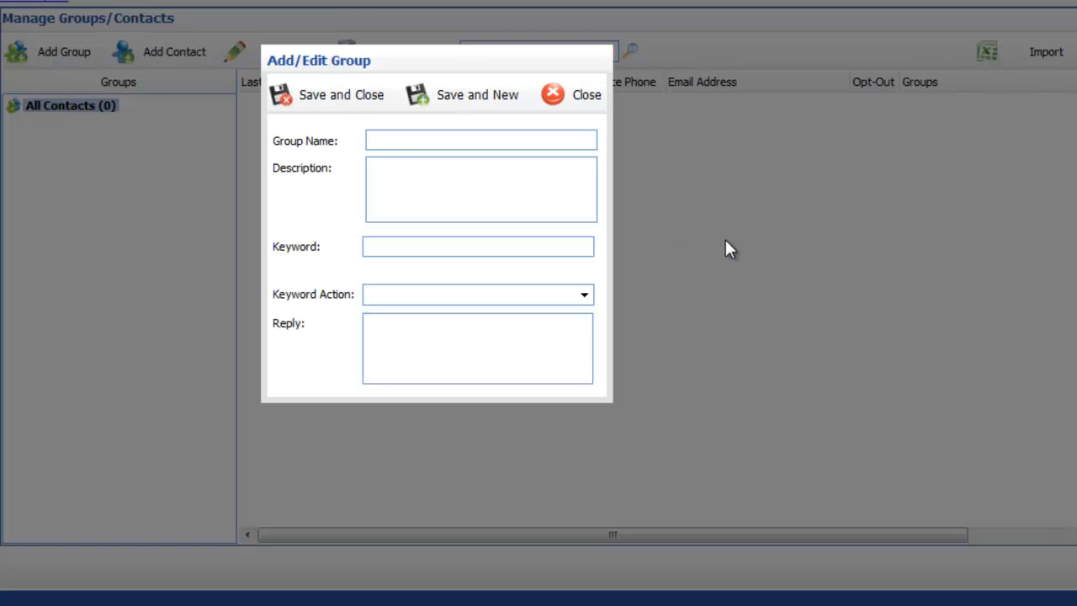
{"action": "type", "text": "Test Group One"}
{"action": "key", "text": "Tab"}
{"action": "key", "text": "Tab"}
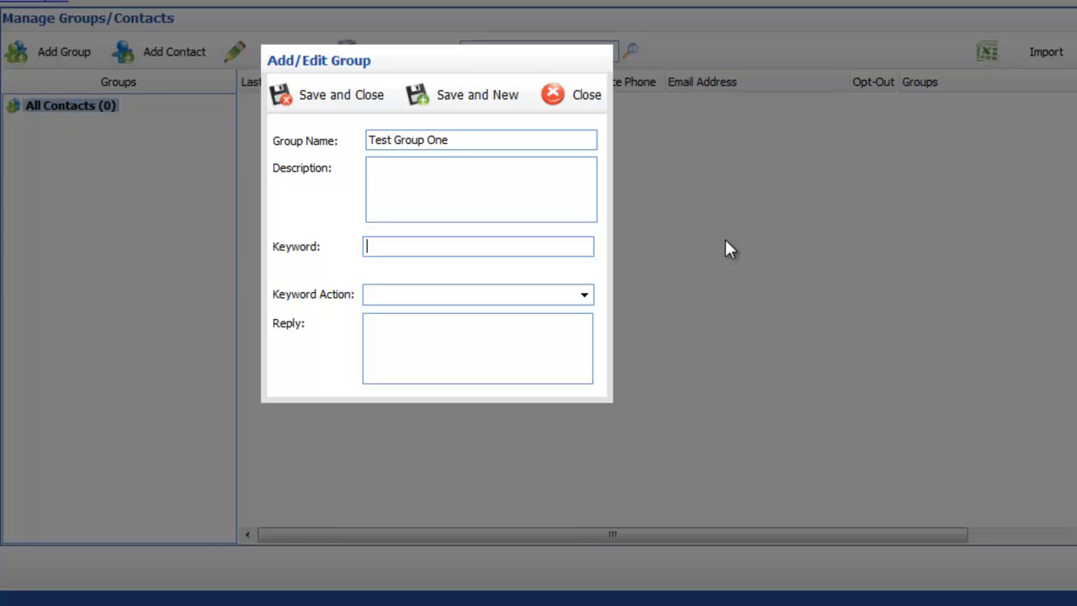
{"action": "type", "text": "test"}
{"action": "key", "text": "Tab"}
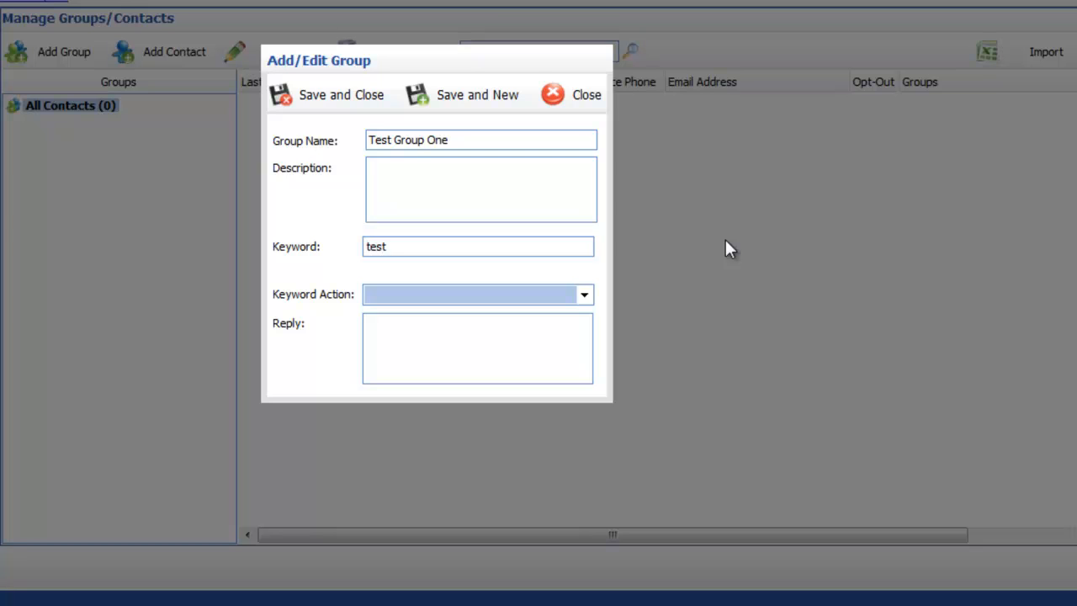
- Set the keyword action to Opt-In and Reply with reply 'Thanks for joining the Test Group One'
{"action": "left_click", "coordinate": [585, 298]}
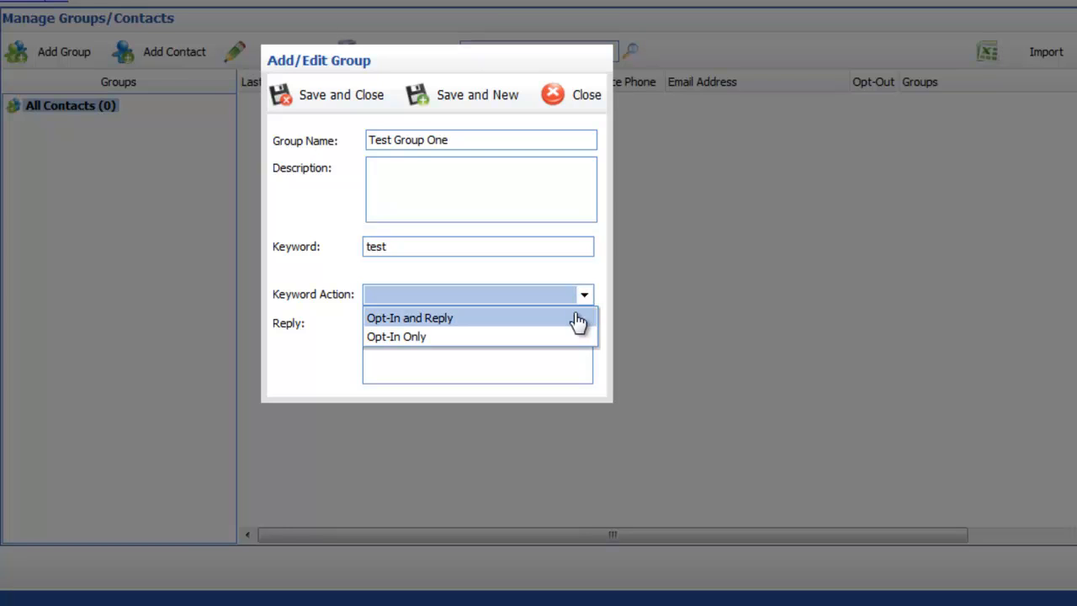
{"action": "left_click", "coordinate": [578, 320]}
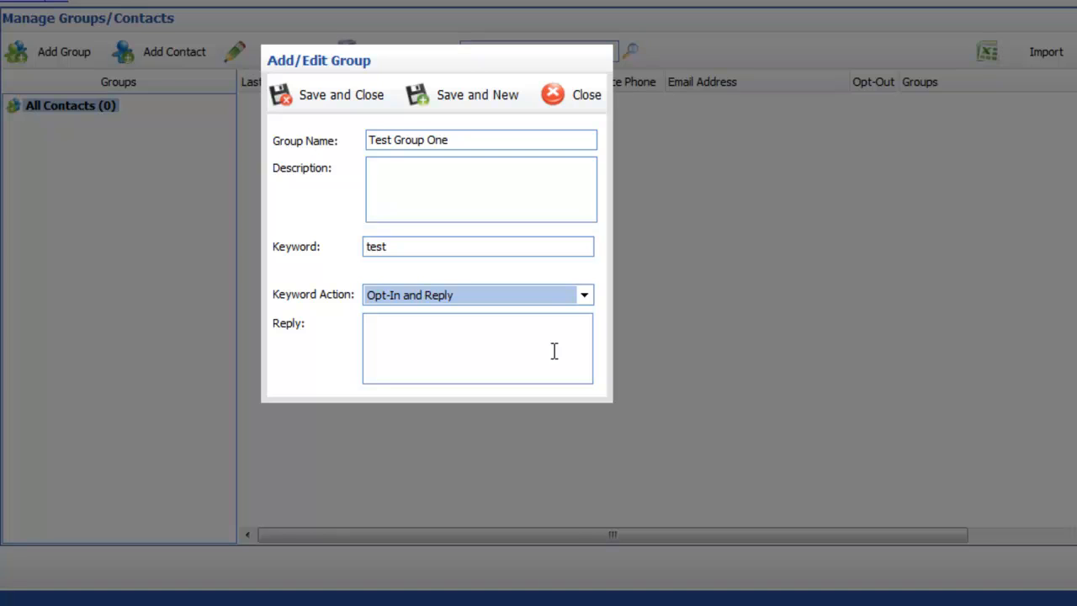
{"action": "left_click", "coordinate": [554, 351]}
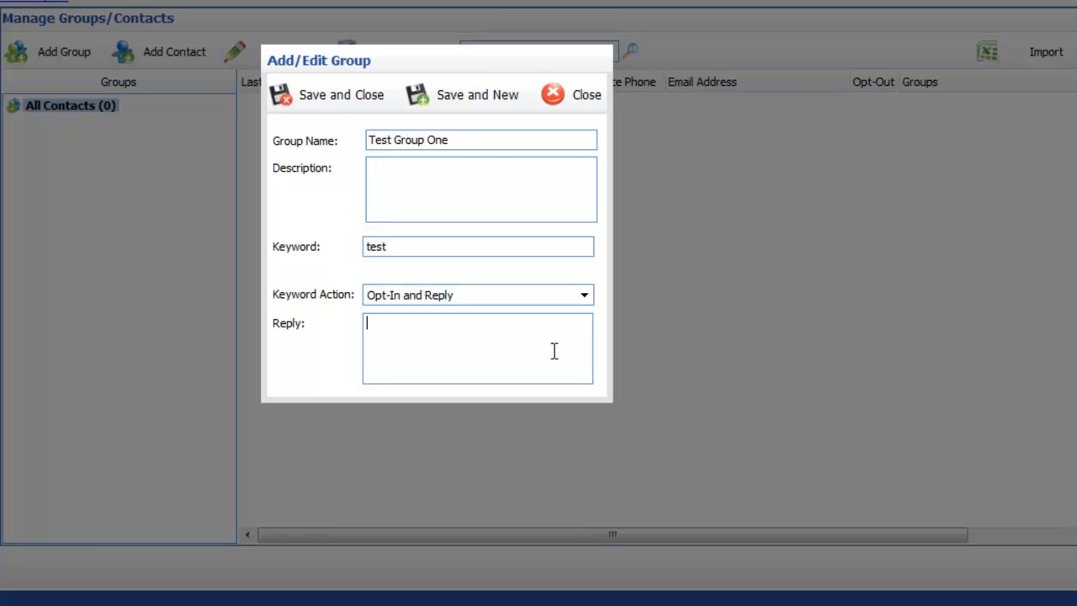
{"action": "type", "text": "Thanks for joining the "}
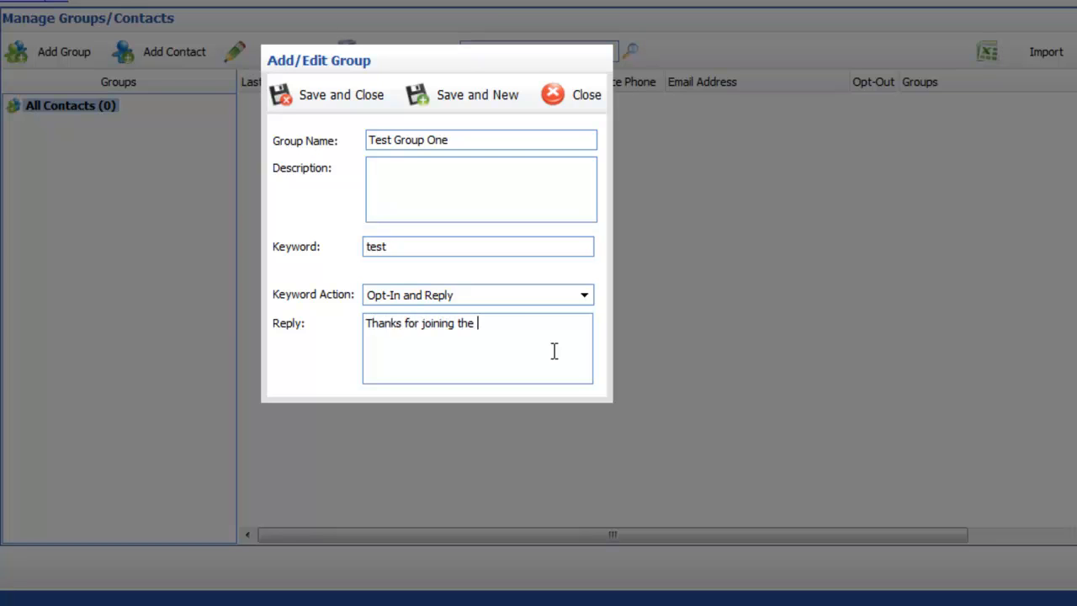
{"action": "type", "text": "Test Group One"}
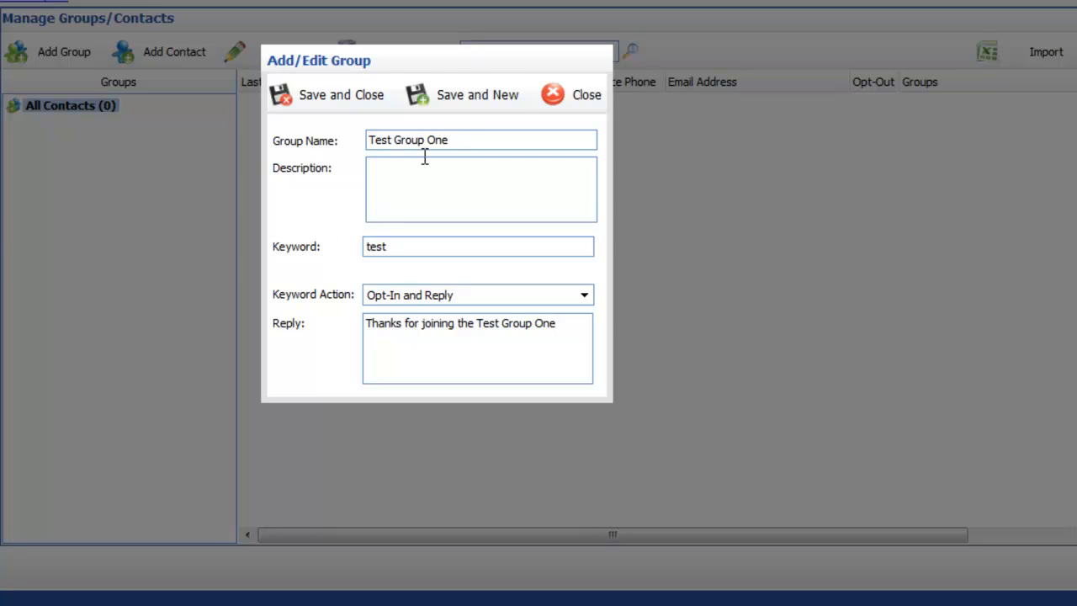
- Save Test Group One, then save Test Group Two with keyword Test Two and Opt-In Only
{"action": "left_click", "coordinate": [473, 98]}
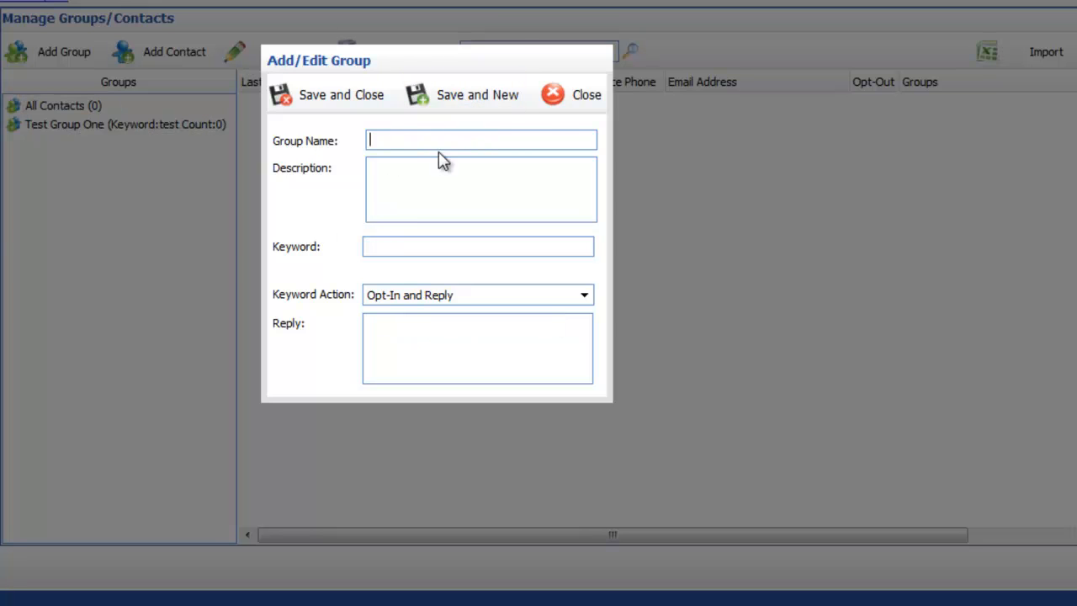
{"action": "left_click", "coordinate": [440, 142]}
{"action": "type", "text": "Test Group Two"}
{"action": "key", "text": "Tab"}
{"action": "key", "text": "Tab"}
{"action": "type", "text": "Test Two"}
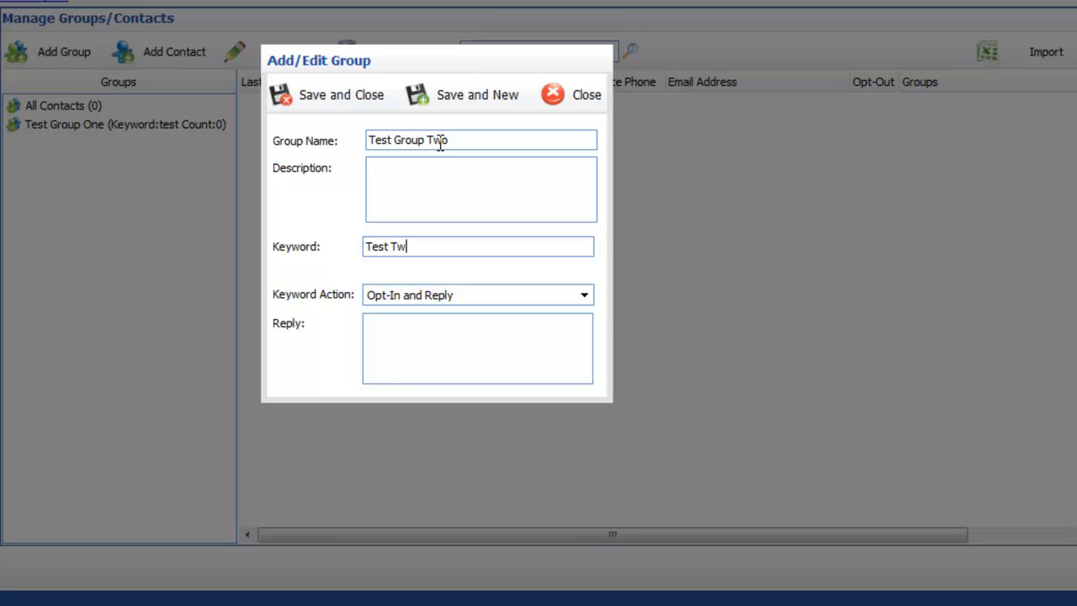
{"action": "left_click", "coordinate": [560, 297]}
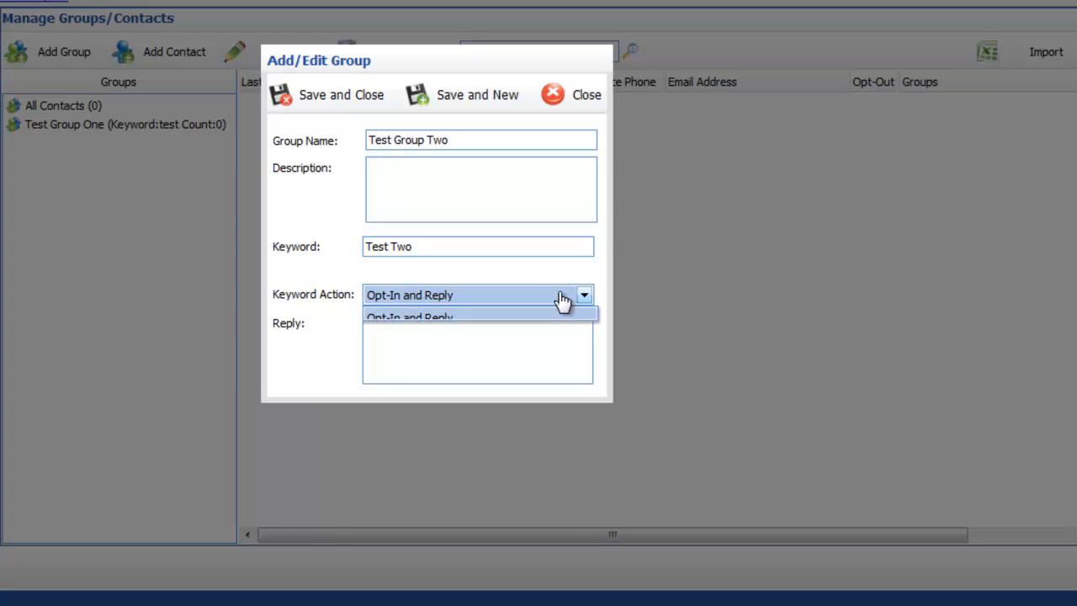
{"action": "left_click", "coordinate": [530, 339]}
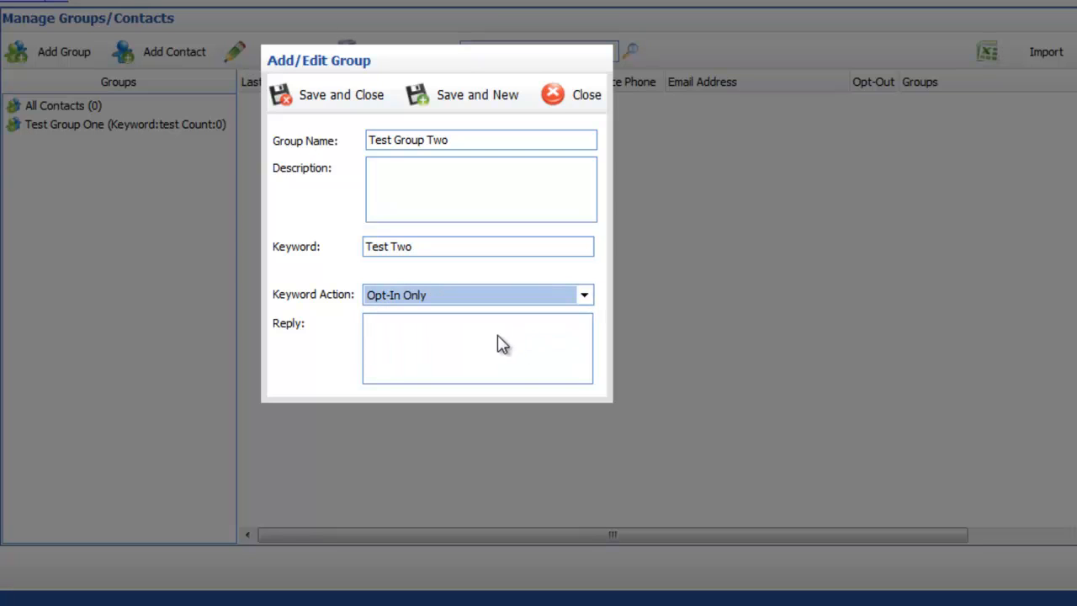
{"action": "left_click", "coordinate": [330, 101]}
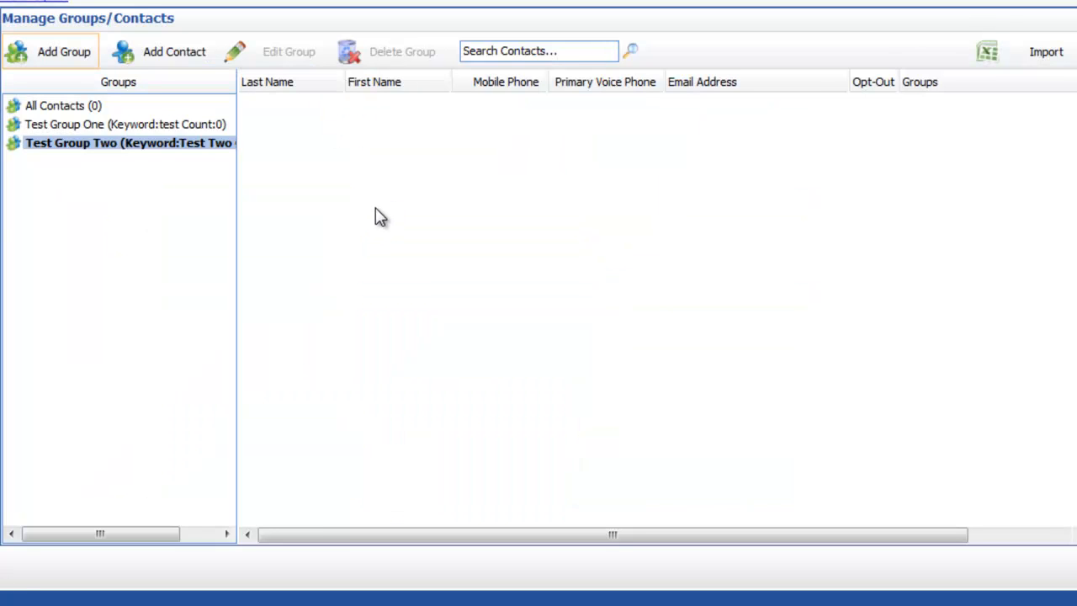
- Add contact Test User with a mobile number to Test Group One, also ticking Test Group Two
{"action": "left_click", "coordinate": [87, 128]}
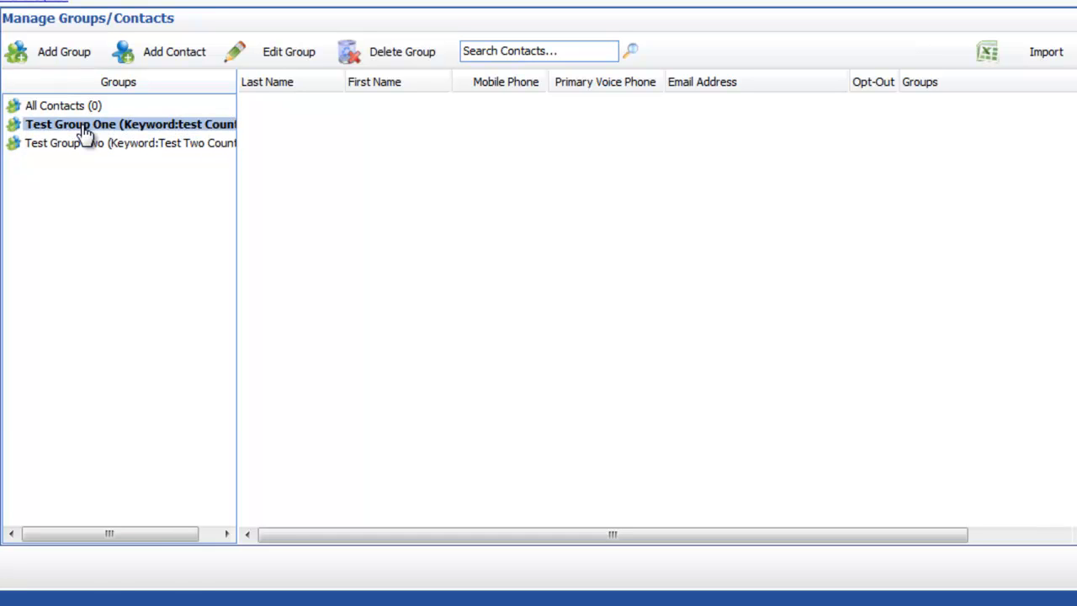
{"action": "left_click", "coordinate": [172, 57]}
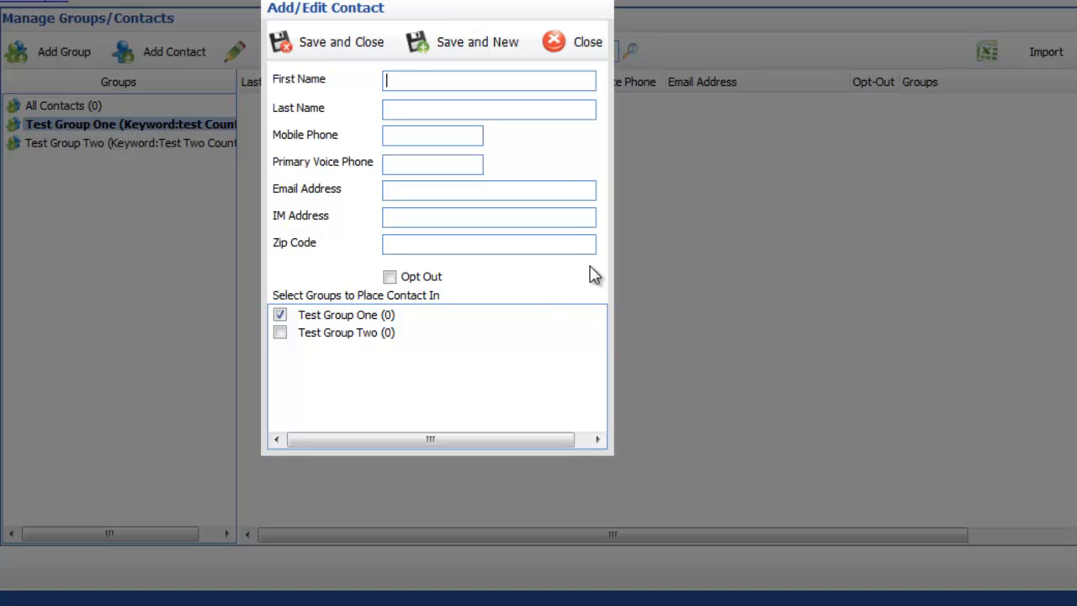
{"action": "key", "text": "Tab"}
{"action": "key", "text": "Tab"}
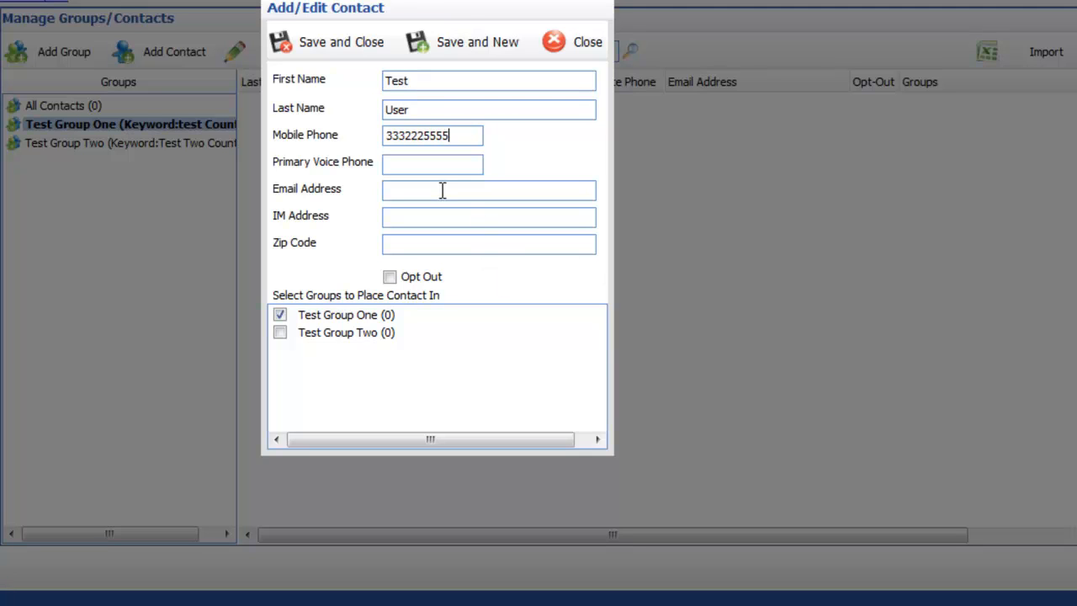
{"action": "key", "text": "Tab"}
{"action": "left_click", "coordinate": [280, 333]}
- Save Test User and check the members of Test Group Two and Test Group One
{"action": "left_click", "coordinate": [334, 52]}
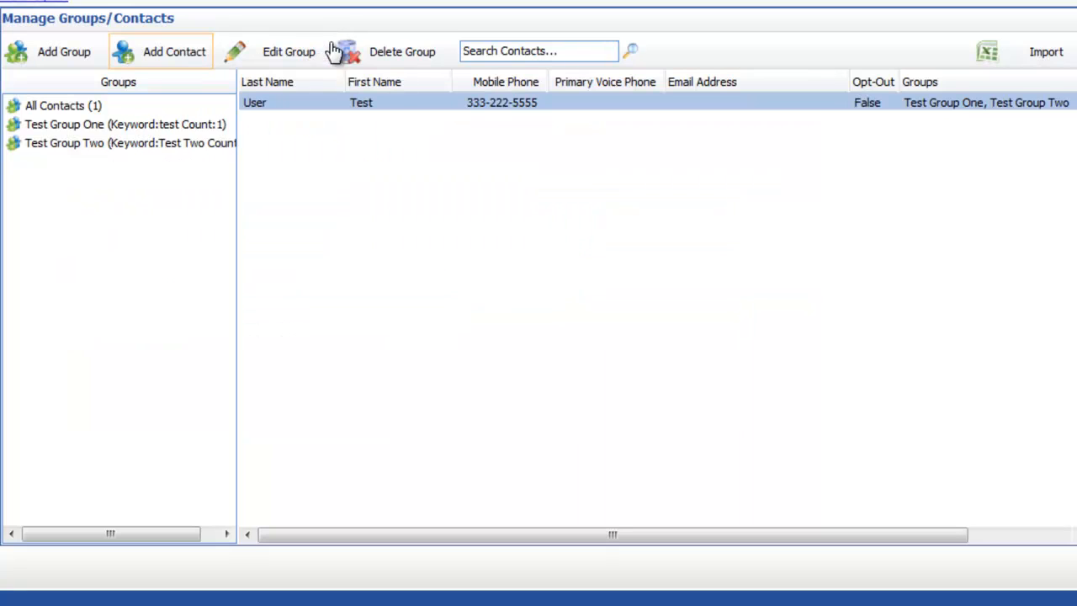
{"action": "left_click", "coordinate": [101, 148]}
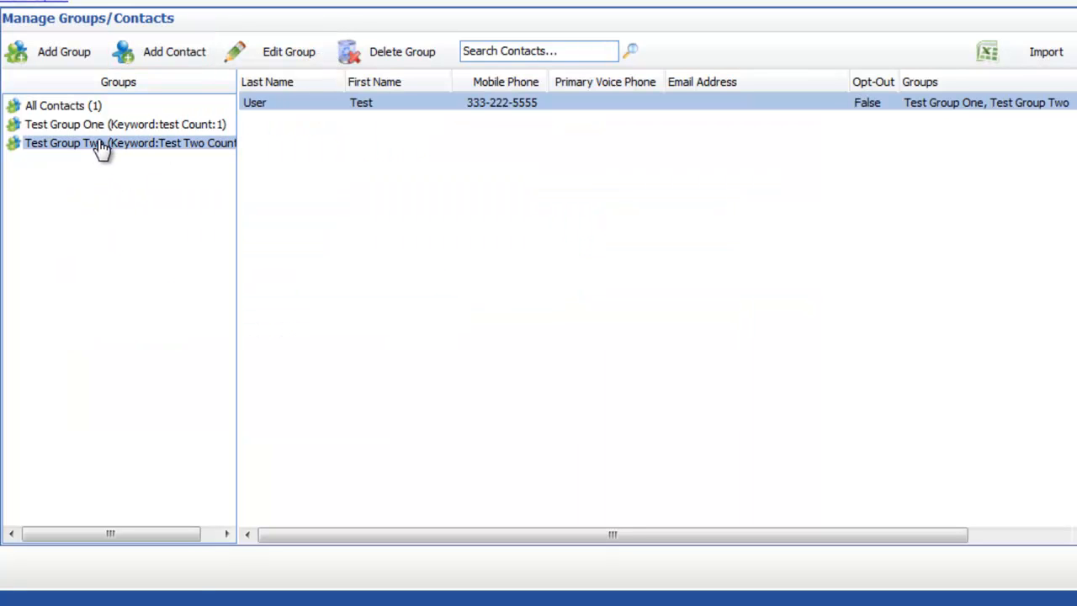
{"action": "left_click", "coordinate": [112, 128]}
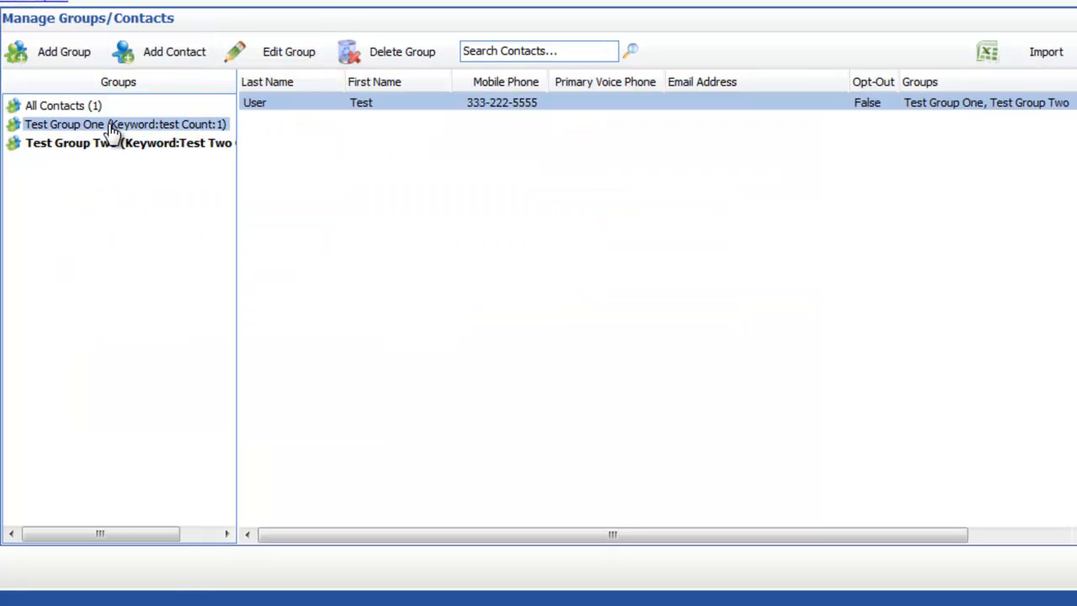
{"action": "left_click", "coordinate": [110, 141]}
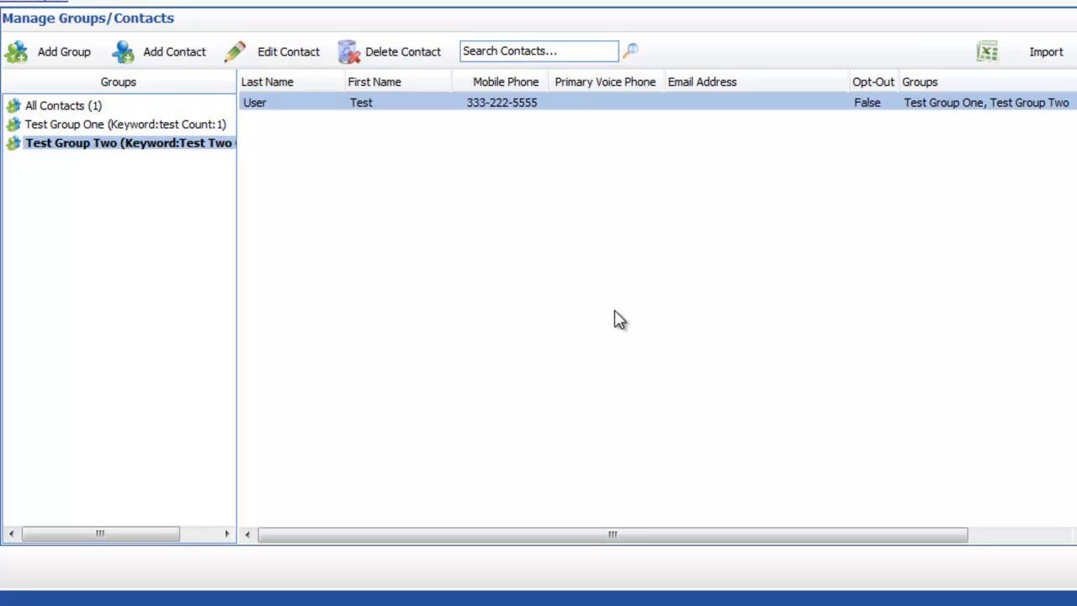
- Add and save a contact named Another Contact with a mobile number in Test Group Two
{"action": "left_click", "coordinate": [168, 59]}
{"action": "key", "text": "Tab"}
{"action": "key", "text": "Tab"}
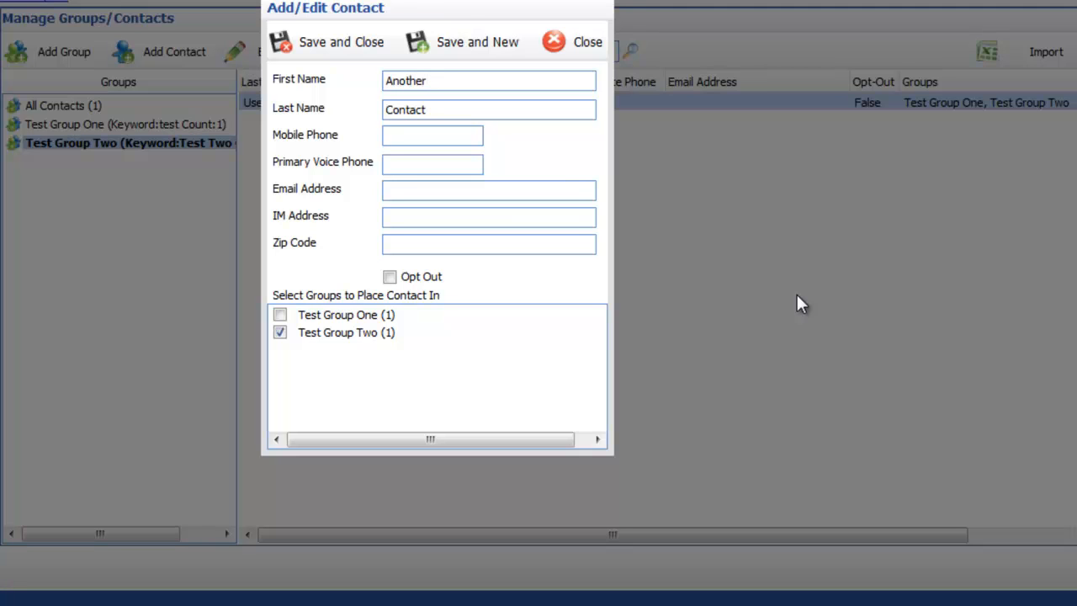
{"action": "key", "text": "Return"}
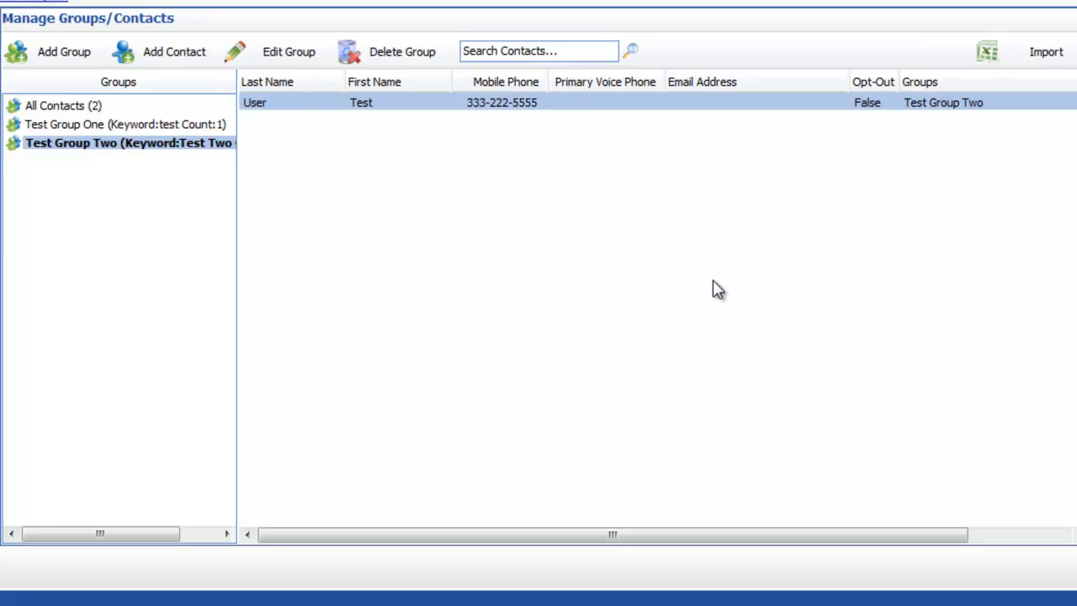
{"action": "right_click", "coordinate": [495, 114]}
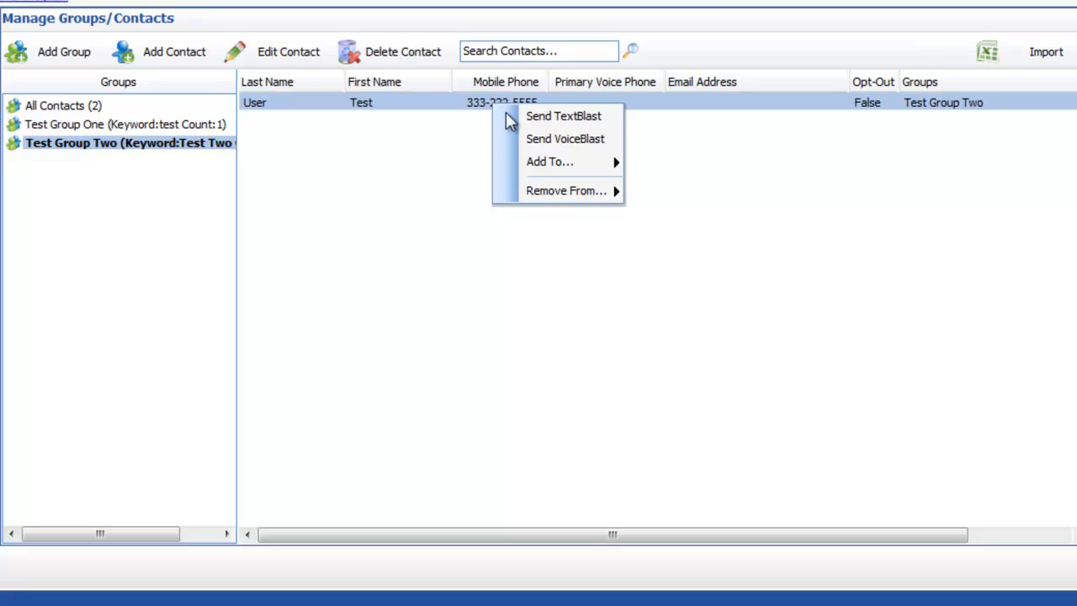
{"action": "mouse_move", "coordinate": [564, 167]}
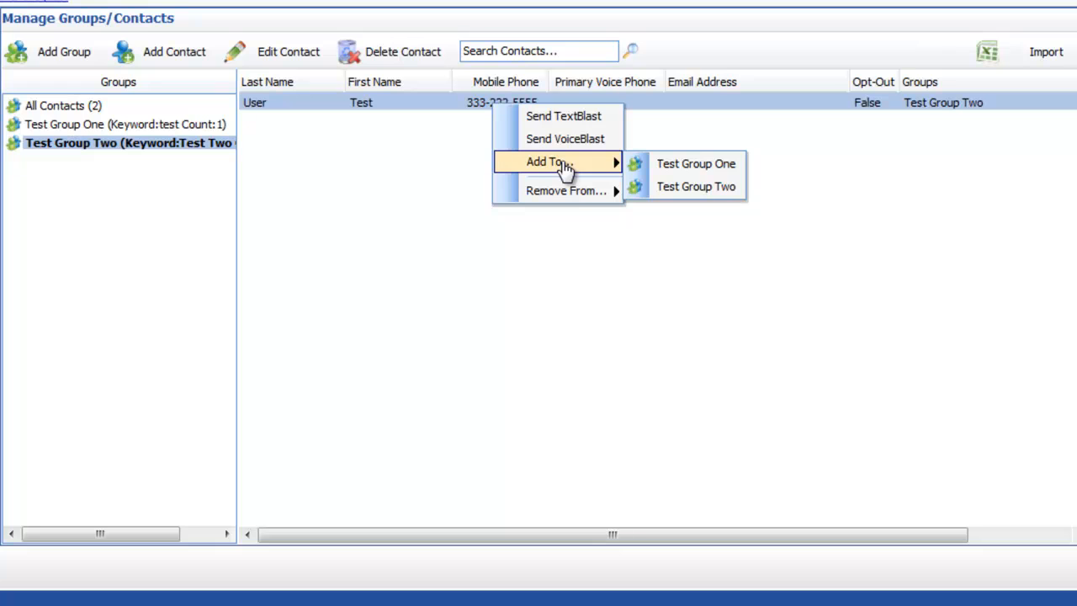
{"action": "mouse_move", "coordinate": [570, 197]}
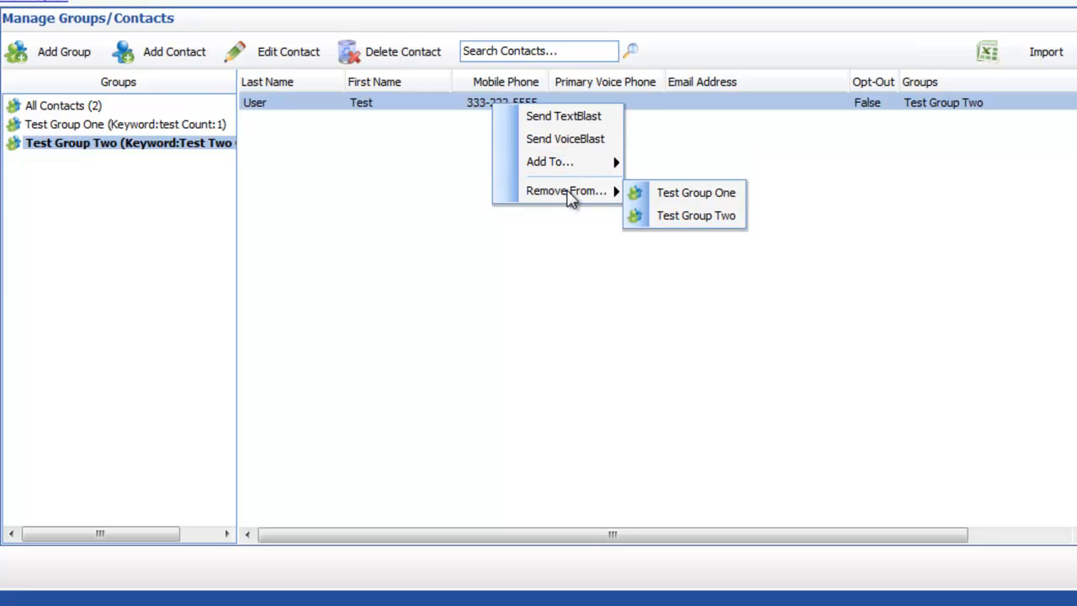
{"action": "left_click", "coordinate": [355, 219]}
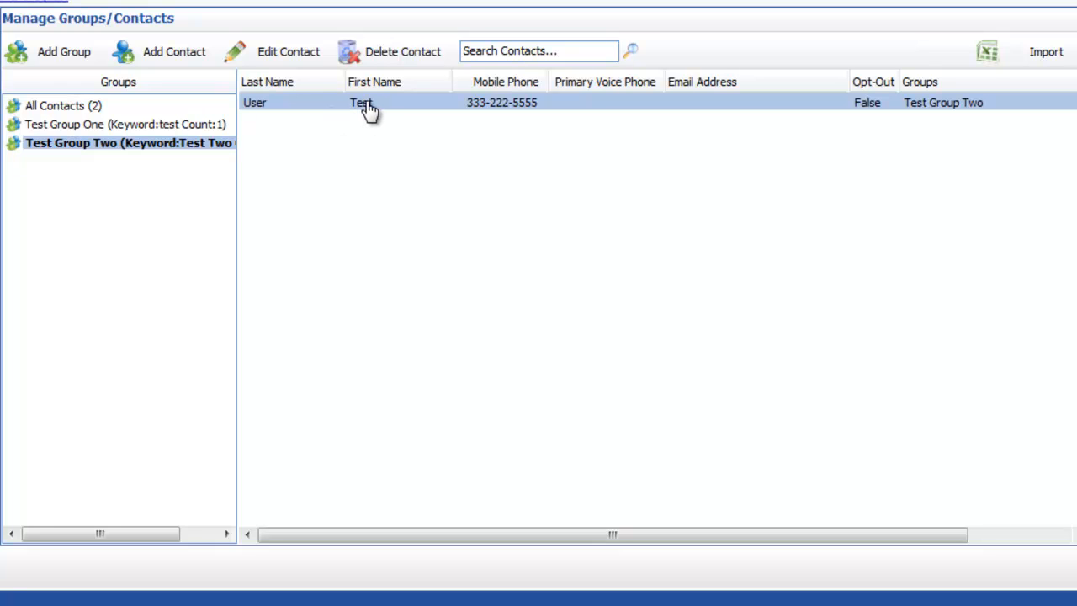
- Select both test contacts under All Contacts, drag them into Test Group Two, and check its members
{"action": "left_click_drag", "start_coordinate": [369, 108], "coordinate": [65, 111]}
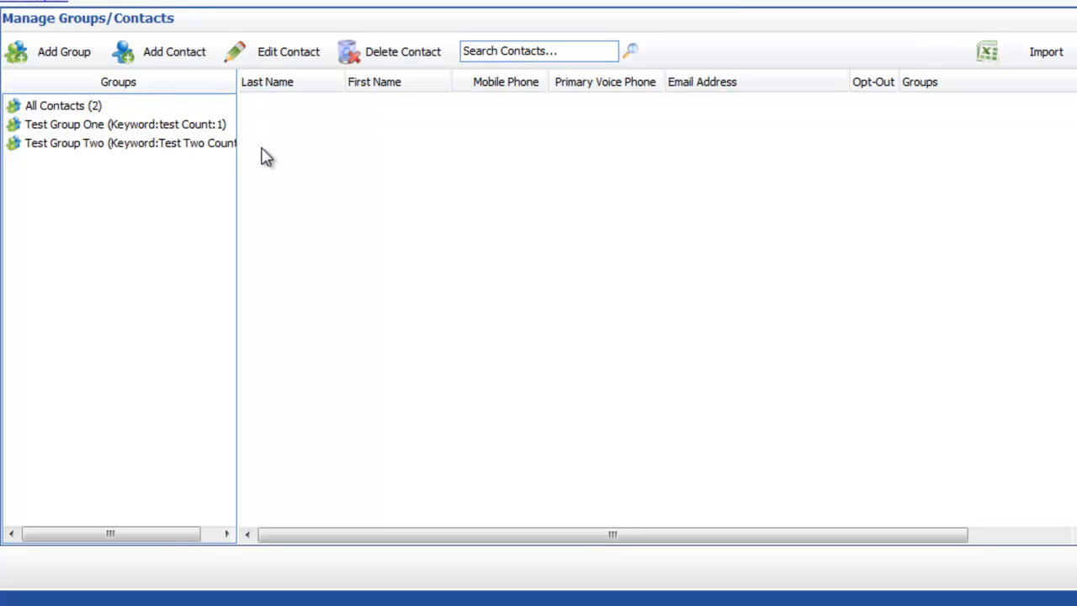
{"action": "left_click", "coordinate": [50, 108]}
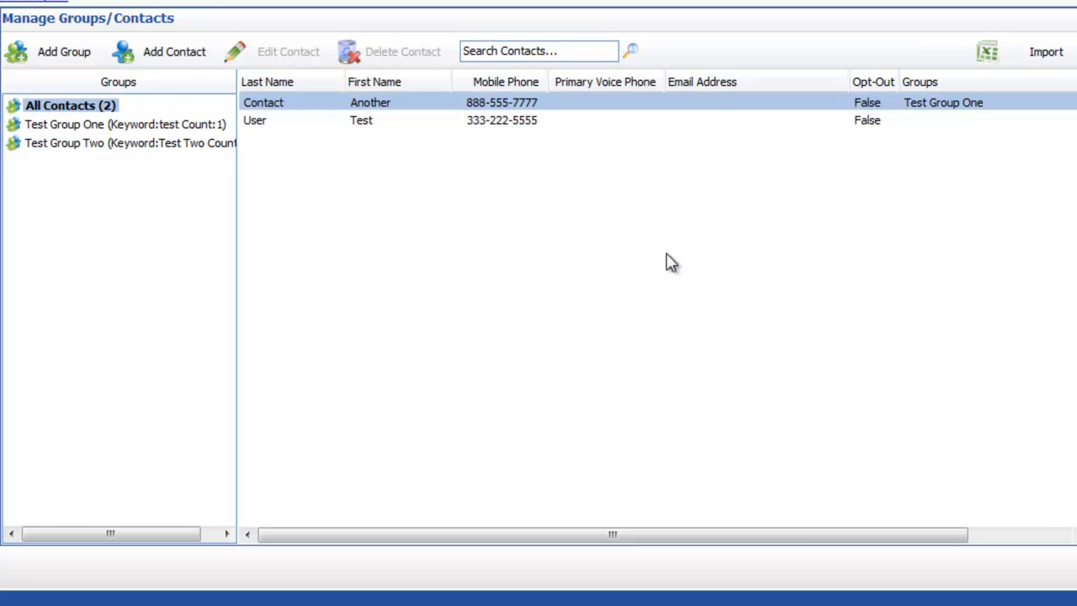
{"action": "left_click", "coordinate": [494, 127]}
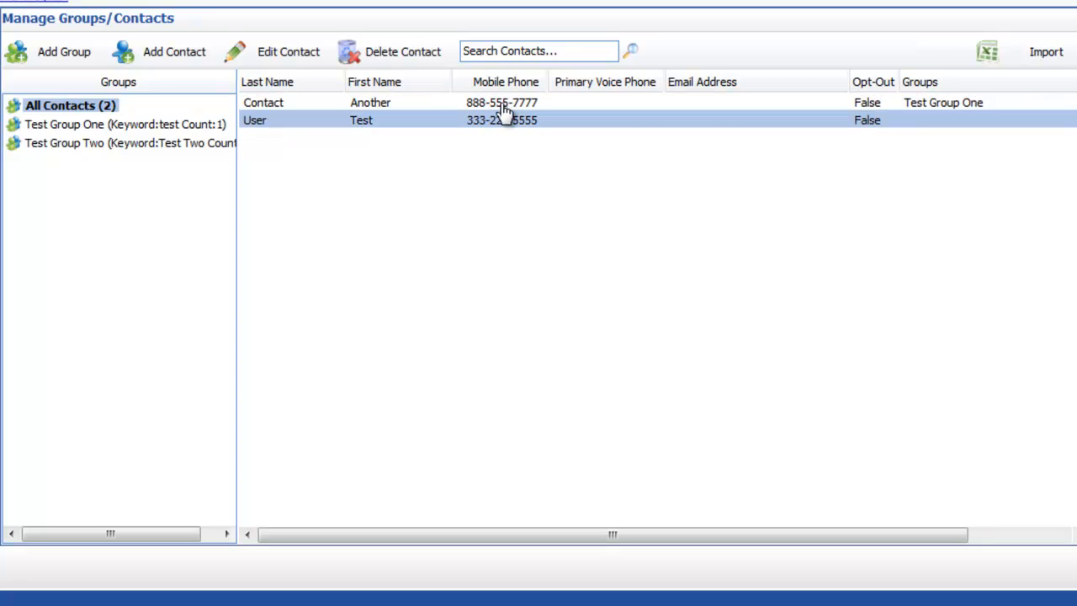
{"action": "left_click", "coordinate": [503, 106], "text": "ctrl"}
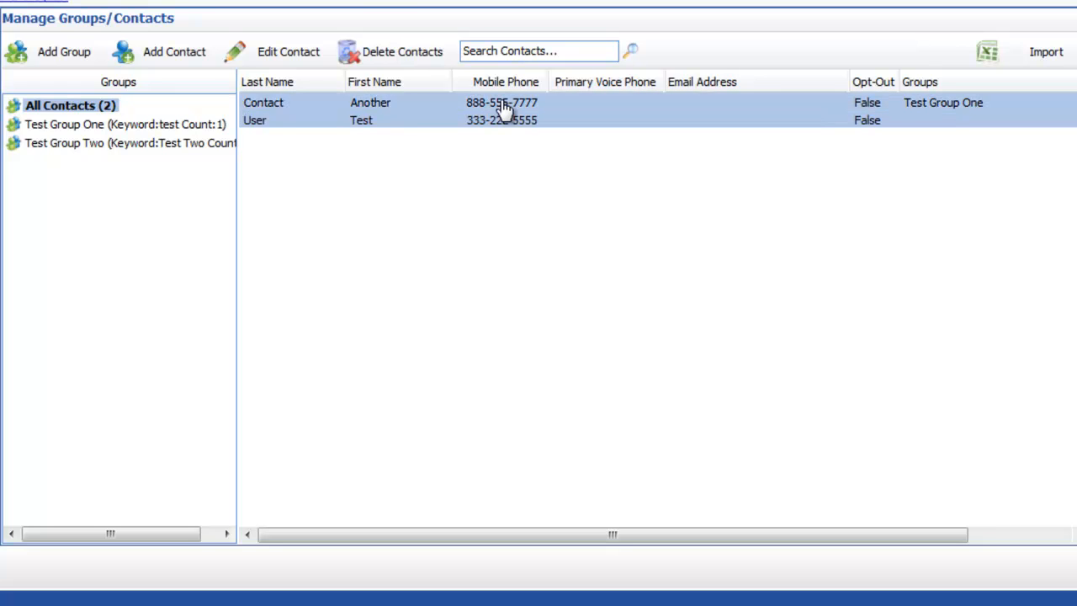
{"action": "left_click_drag", "start_coordinate": [513, 109], "coordinate": [159, 152]}
{"action": "left_click", "coordinate": [94, 148]}
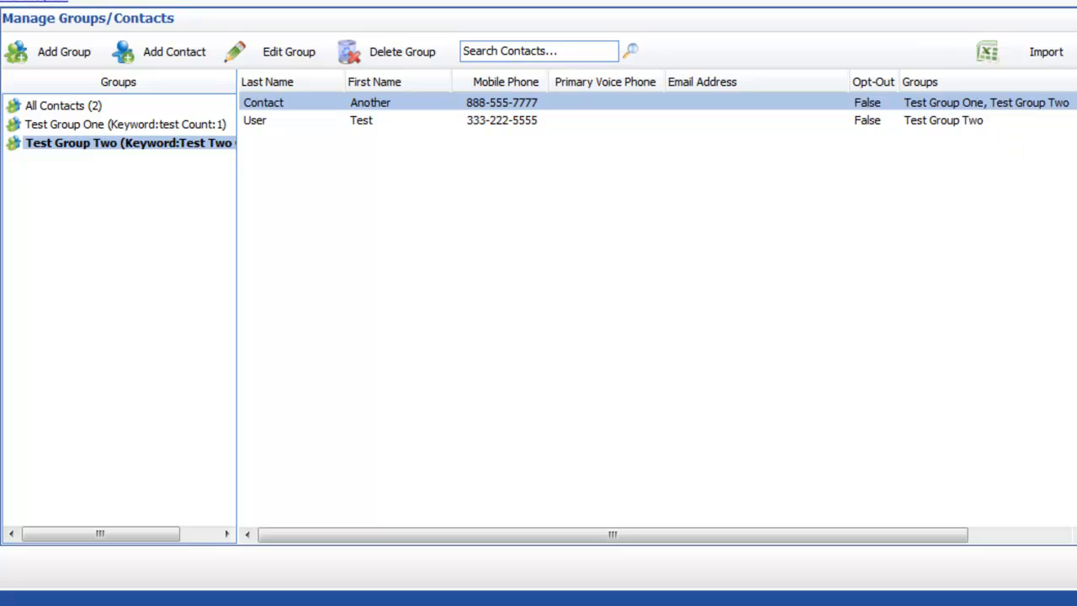
{"action": "right_click", "coordinate": [93, 149]}
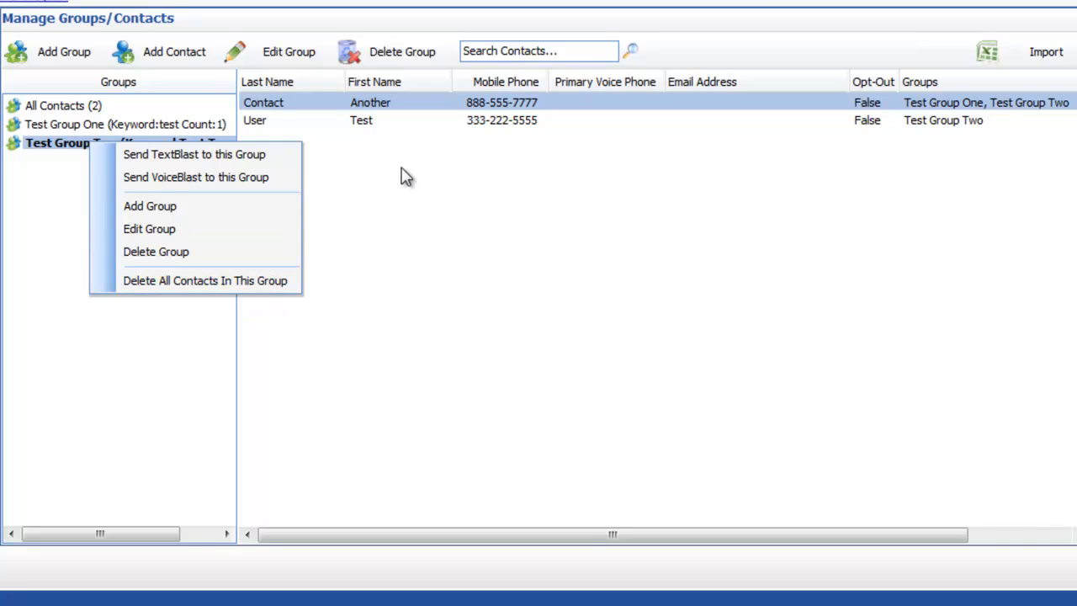
{"action": "left_click", "coordinate": [493, 250]}
{"action": "left_click", "coordinate": [453, 256]}
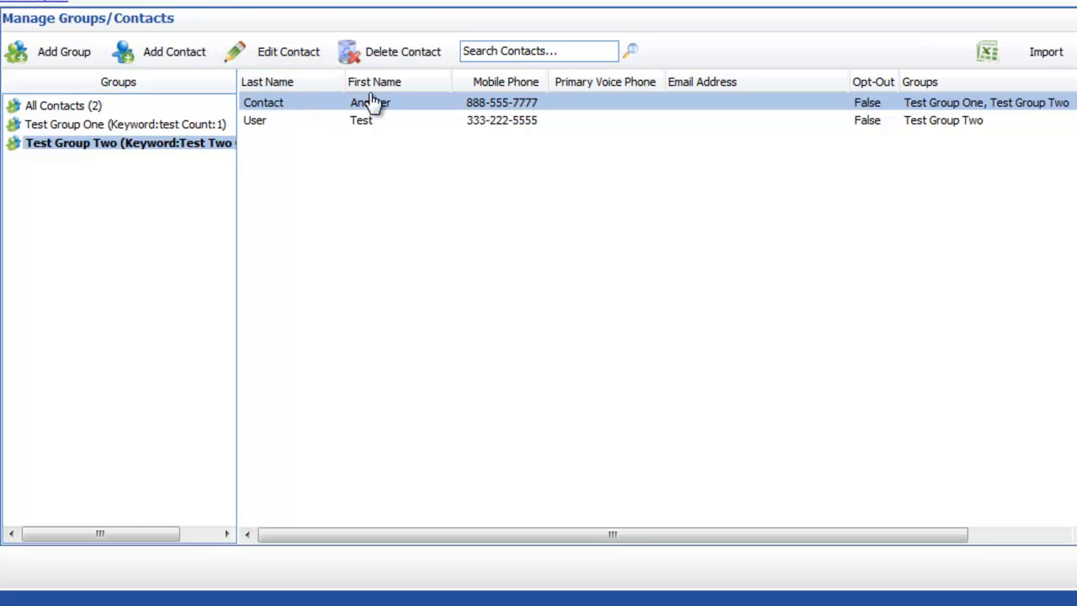
{"action": "left_click", "coordinate": [90, 154]}
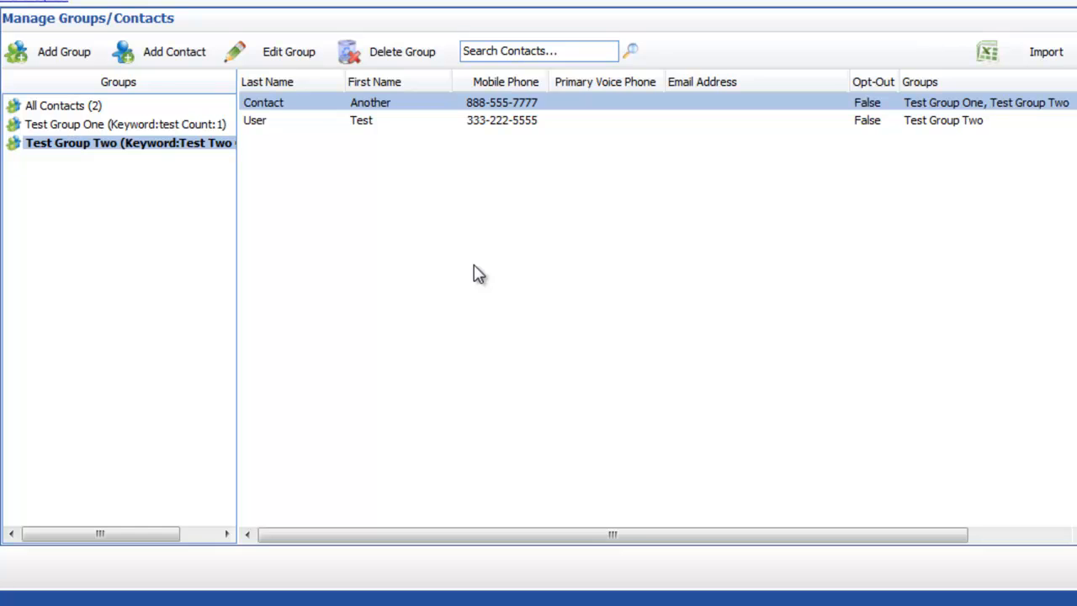
{"action": "double_click", "coordinate": [509, 104]}
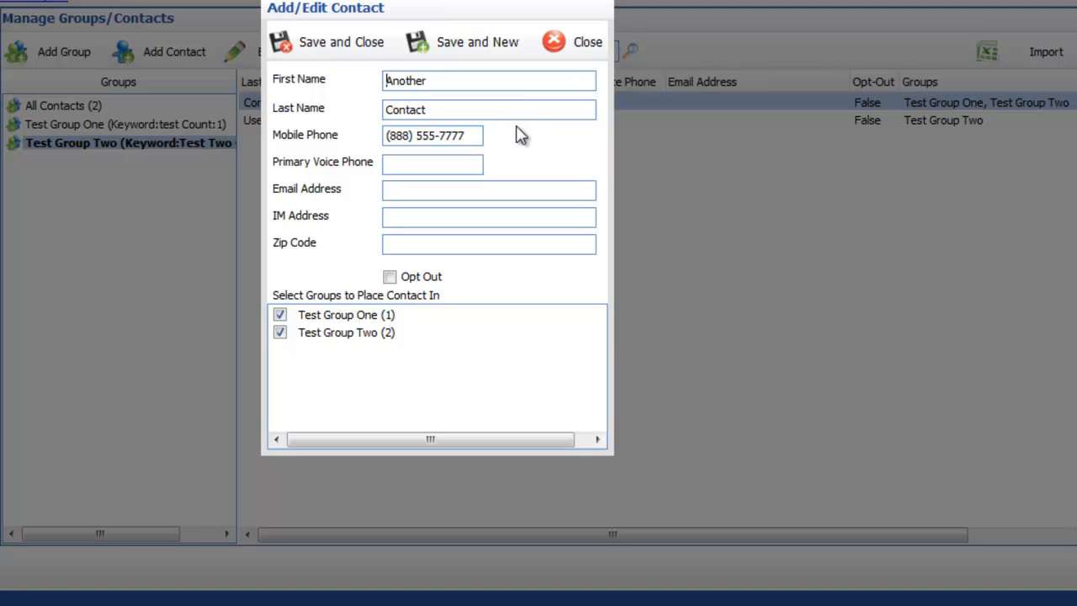
{"action": "left_click", "coordinate": [582, 44]}
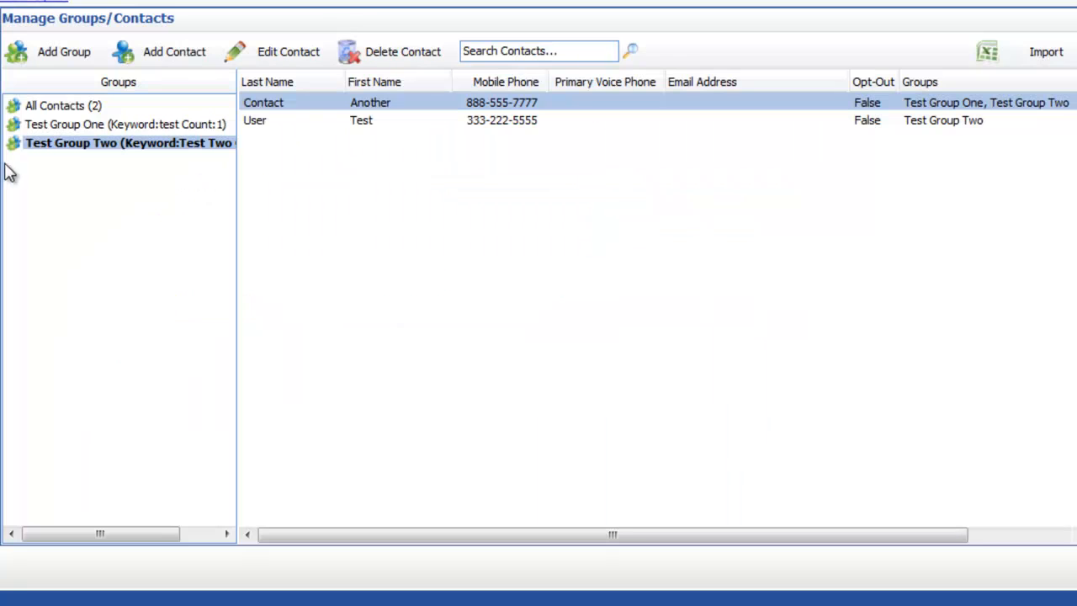
{"action": "double_click", "coordinate": [66, 149]}
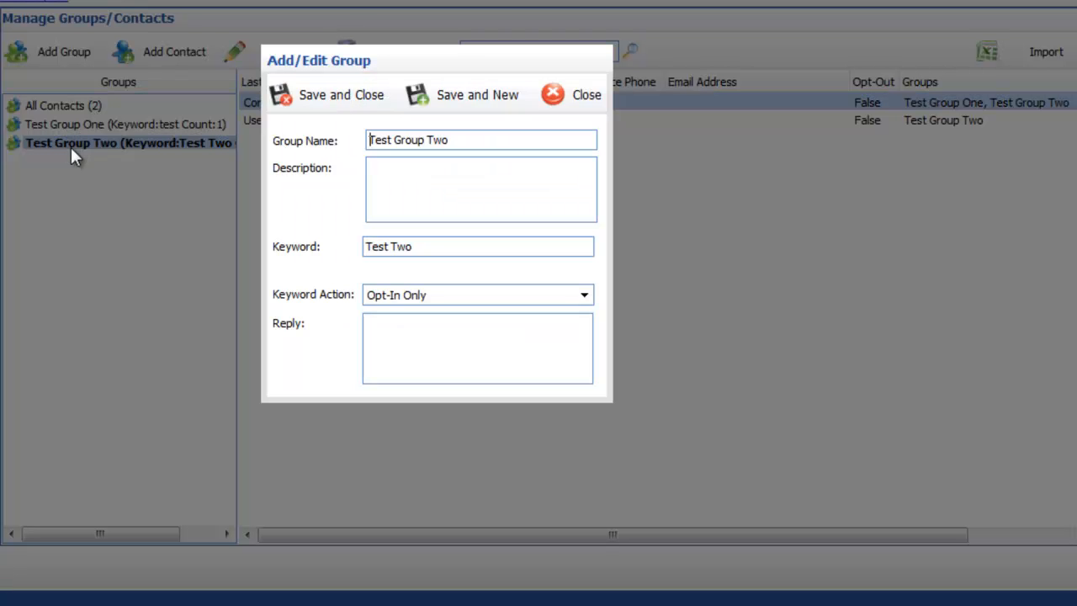
{"action": "left_click", "coordinate": [588, 96]}
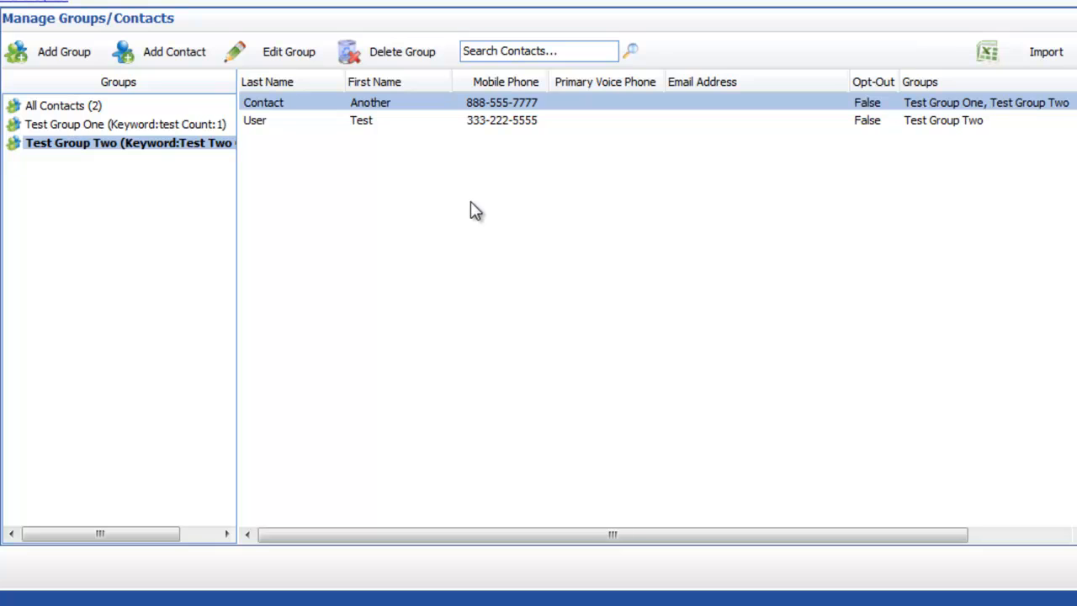
{"action": "left_click", "coordinate": [531, 49]}
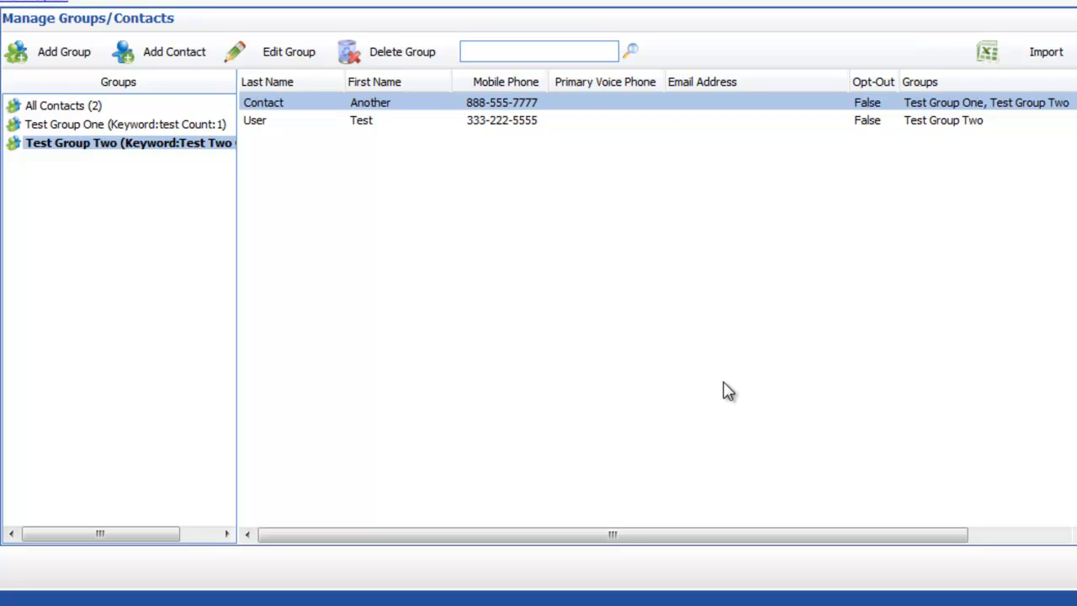
{"action": "type", "text": "333"}
{"action": "key", "text": "Return"}
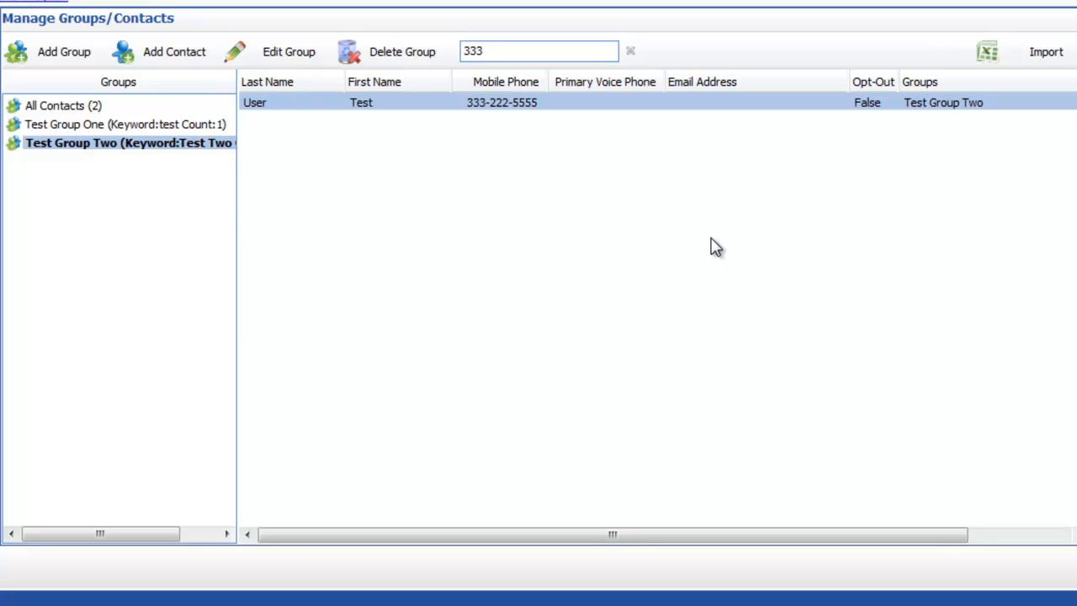
{"action": "left_click", "coordinate": [631, 55]}
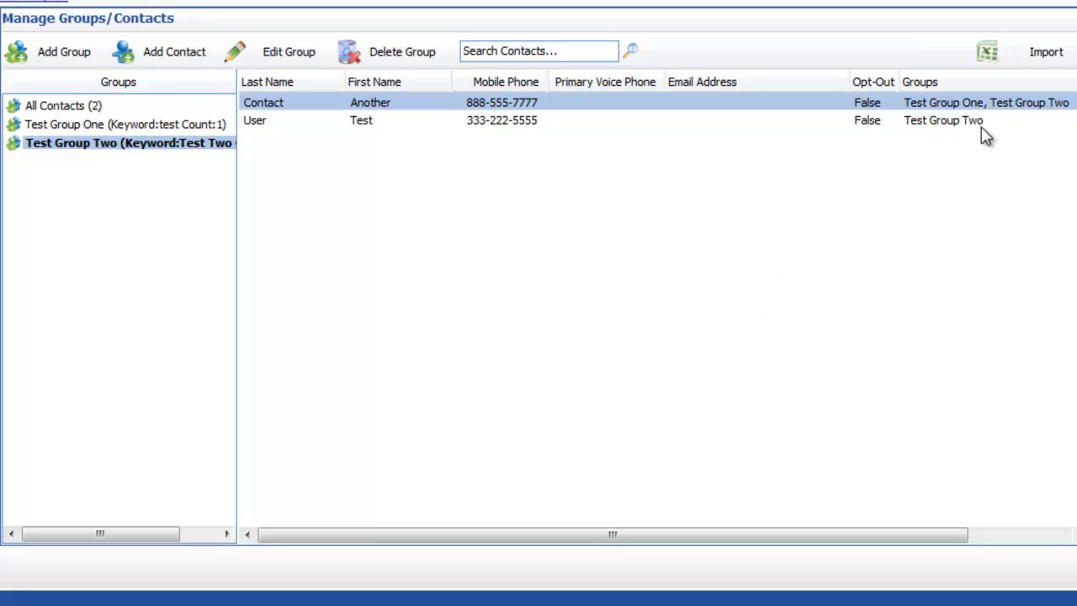
- Start a contact import with the first row as field names, targeting Test Group Two
{"action": "left_click", "coordinate": [1033, 59]}
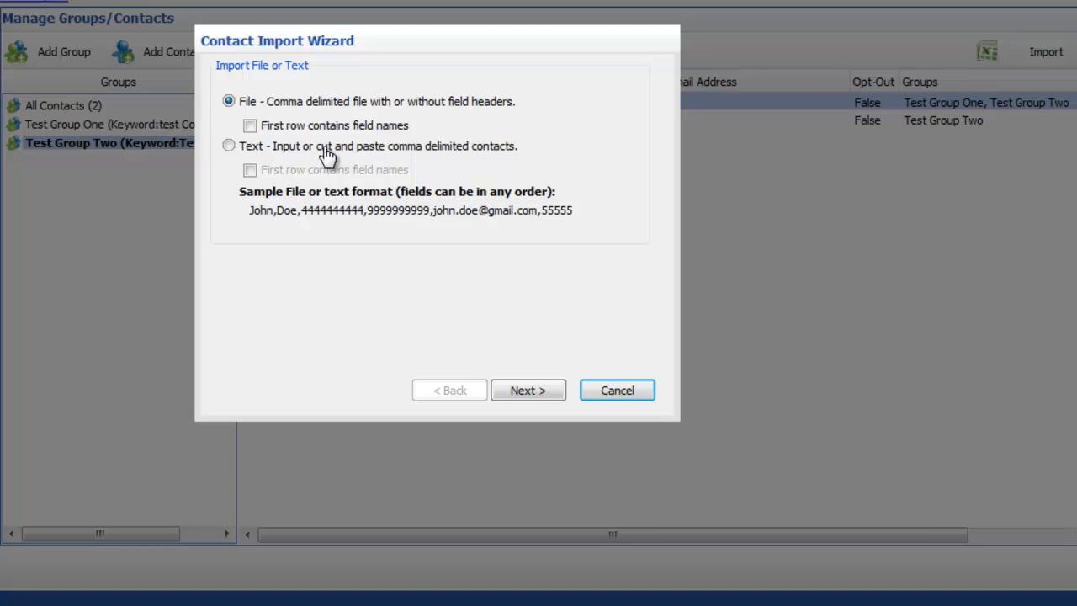
{"action": "left_click", "coordinate": [251, 128]}
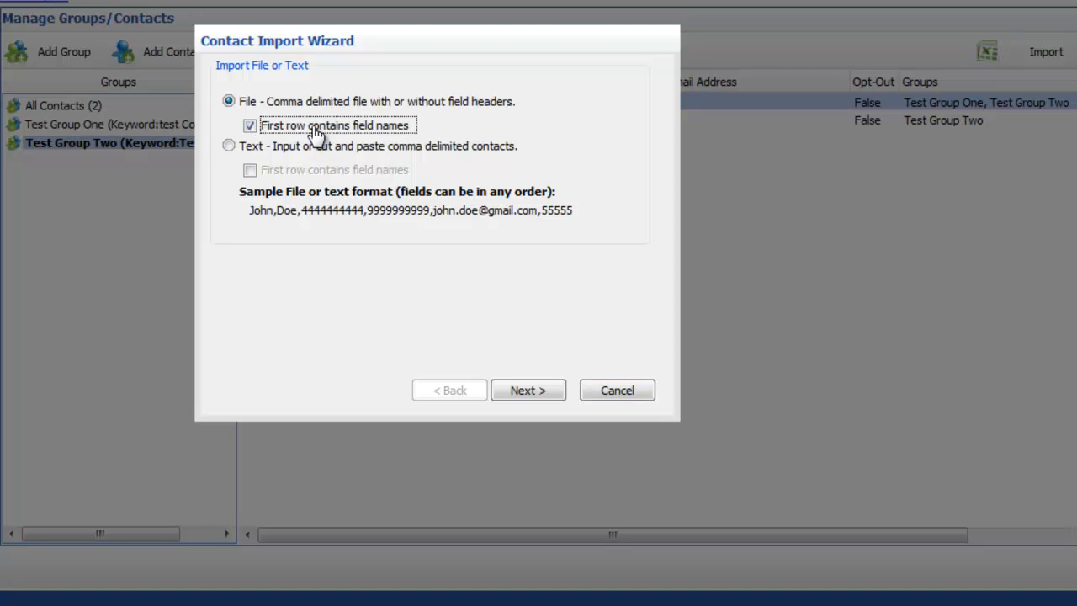
{"action": "left_click", "coordinate": [536, 392]}
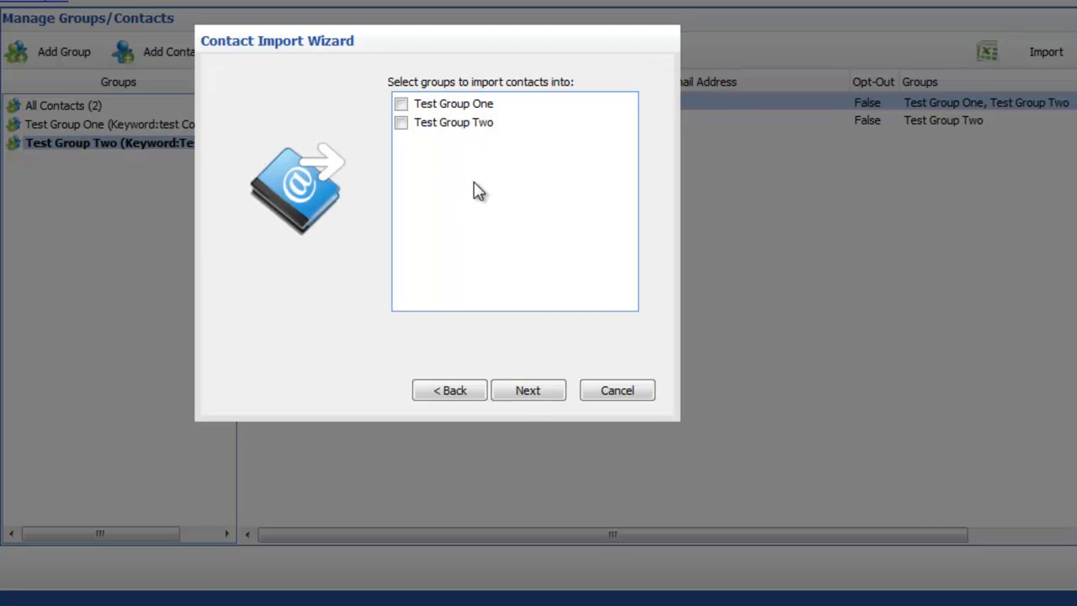
{"action": "left_click", "coordinate": [401, 125]}
- Upload DemoContacts.csv as the import file and choose not to import duplicate items
{"action": "left_click", "coordinate": [526, 392]}
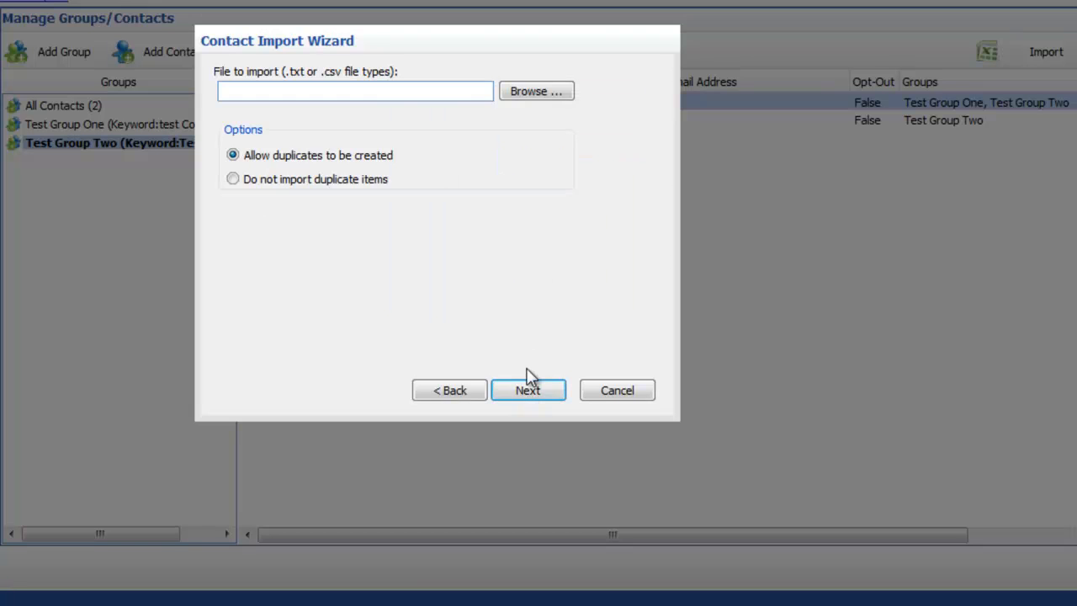
{"action": "left_click", "coordinate": [540, 92]}
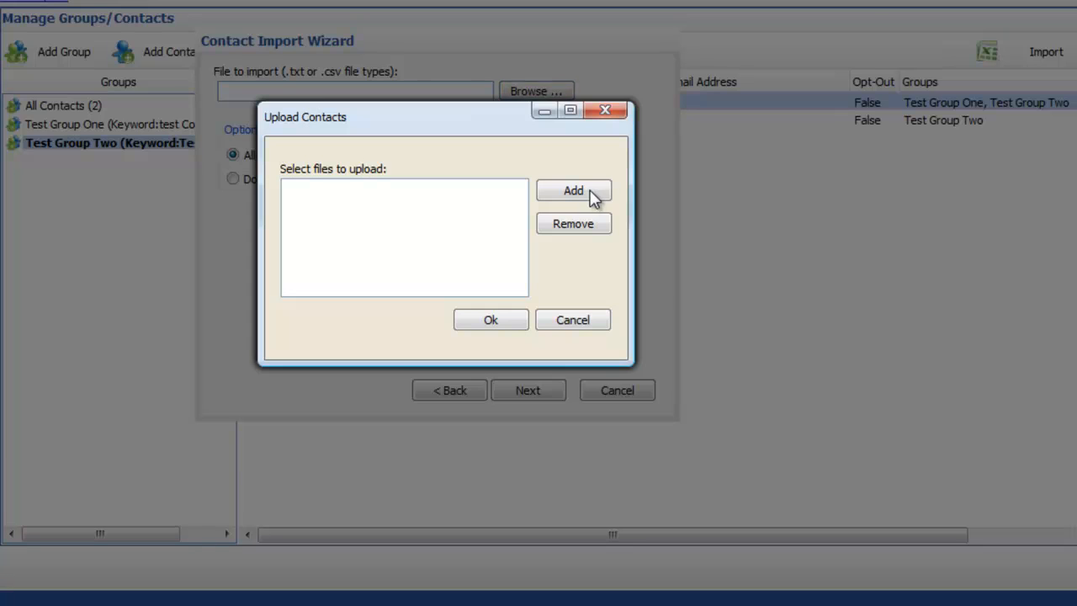
{"action": "left_click", "coordinate": [591, 192]}
{"action": "double_click", "coordinate": [202, 3]}
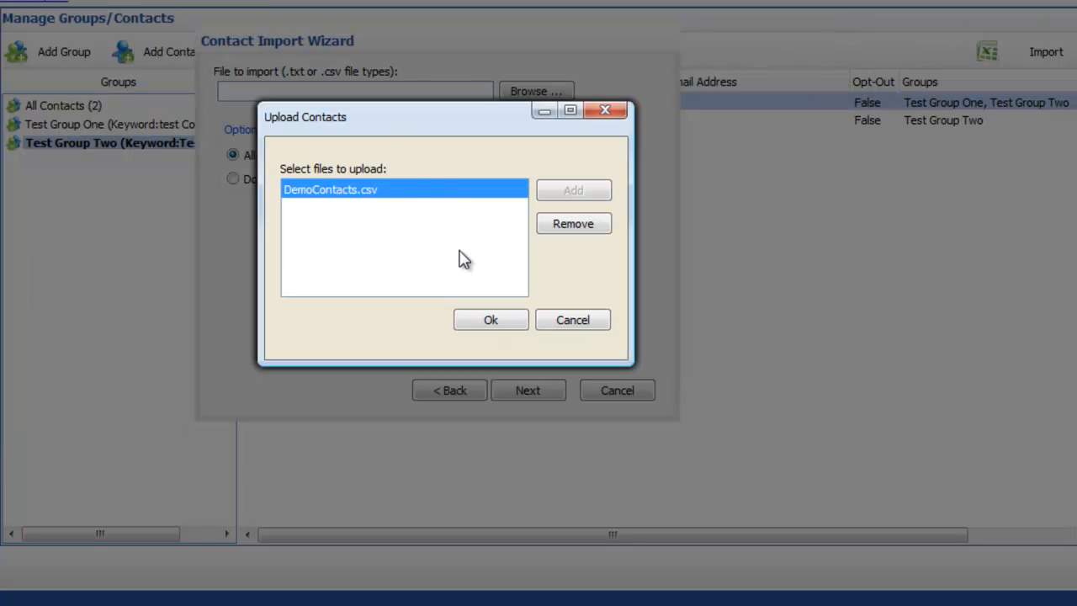
{"action": "left_click", "coordinate": [491, 320]}
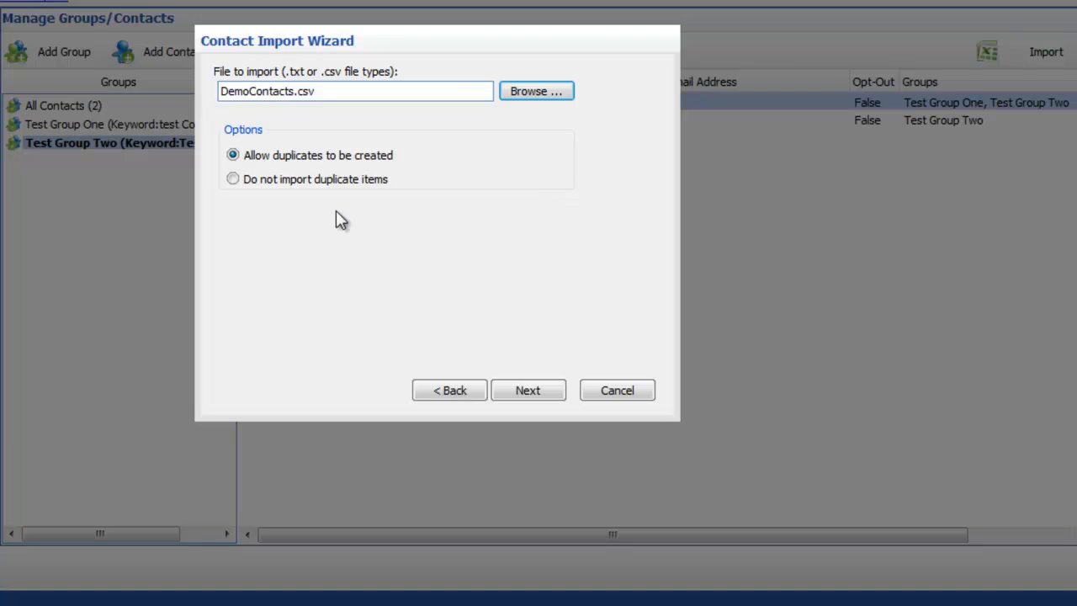
{"action": "left_click", "coordinate": [233, 181]}
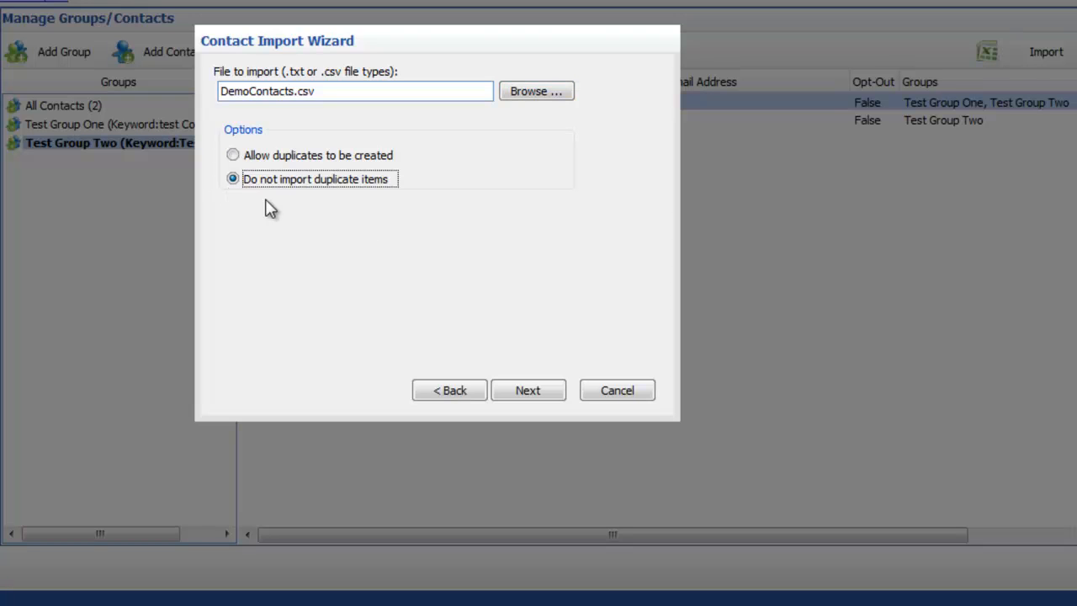
{"action": "left_click", "coordinate": [530, 392]}
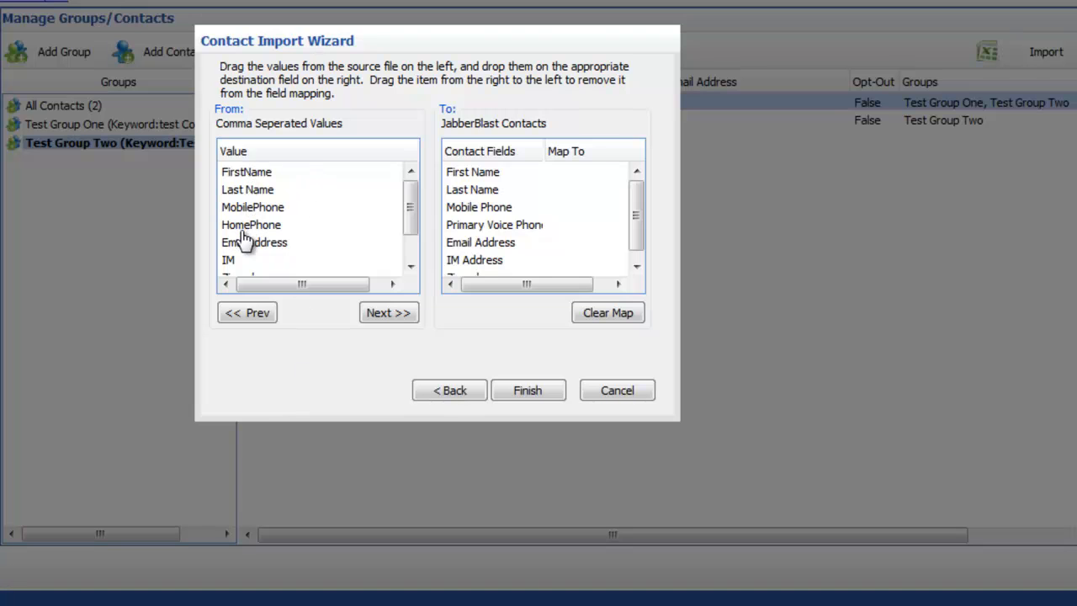
- Map the file's FirstName, Last Name and MobilePhone columns to First Name, Last Name and Mobile Phone
{"action": "left_click", "coordinate": [249, 179]}
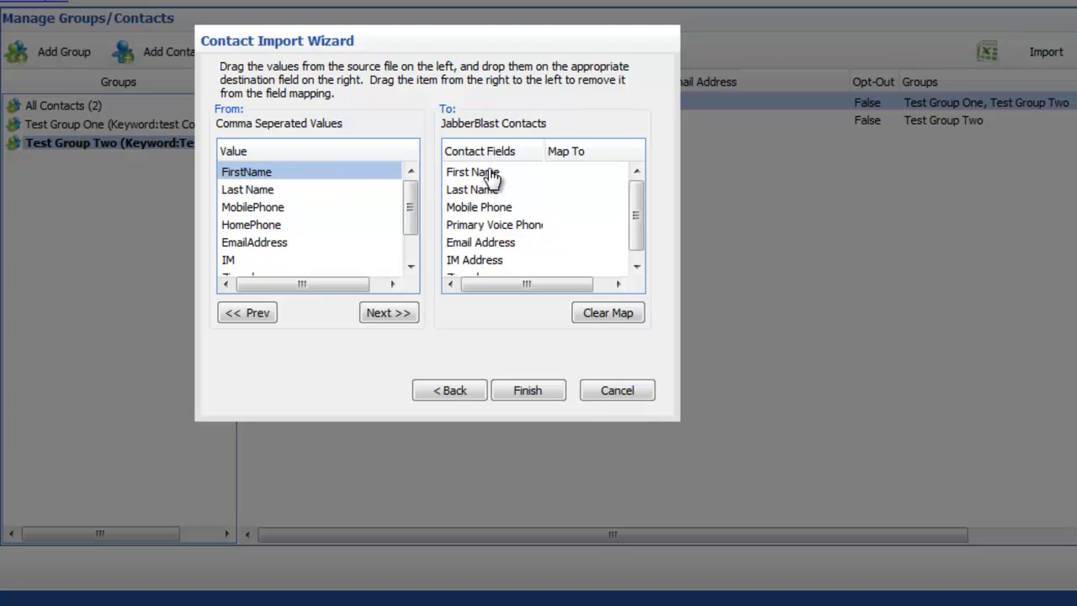
{"action": "left_click_drag", "start_coordinate": [232, 180], "coordinate": [478, 179]}
{"action": "left_click_drag", "start_coordinate": [477, 179], "coordinate": [477, 177]}
{"action": "left_click", "coordinate": [244, 194]}
{"action": "left_click_drag", "start_coordinate": [243, 195], "coordinate": [474, 198]}
{"action": "left_click", "coordinate": [242, 211]}
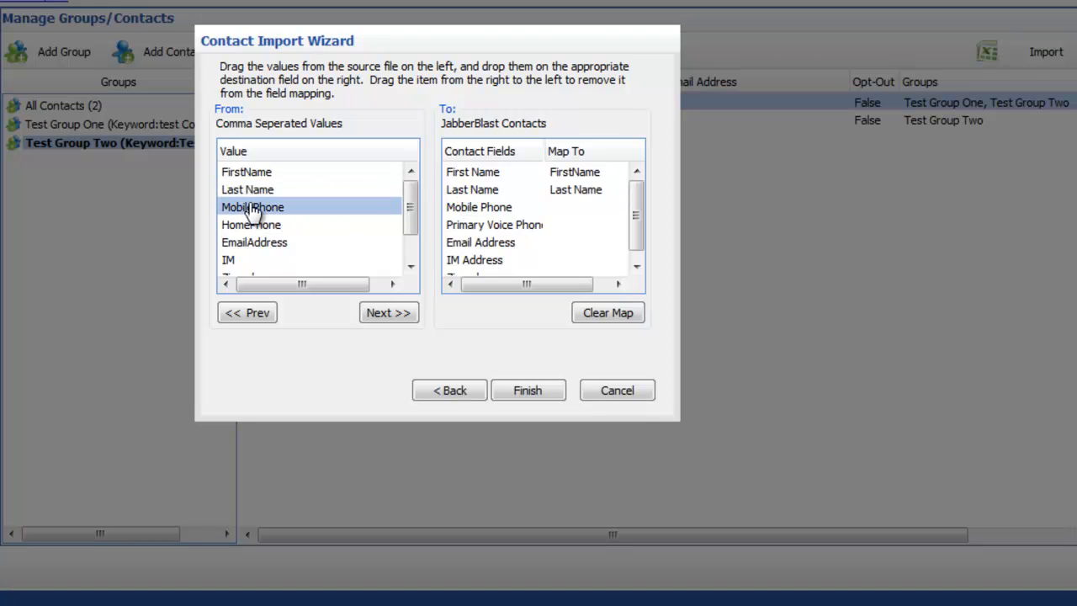
{"action": "left_click_drag", "start_coordinate": [242, 215], "coordinate": [475, 208]}
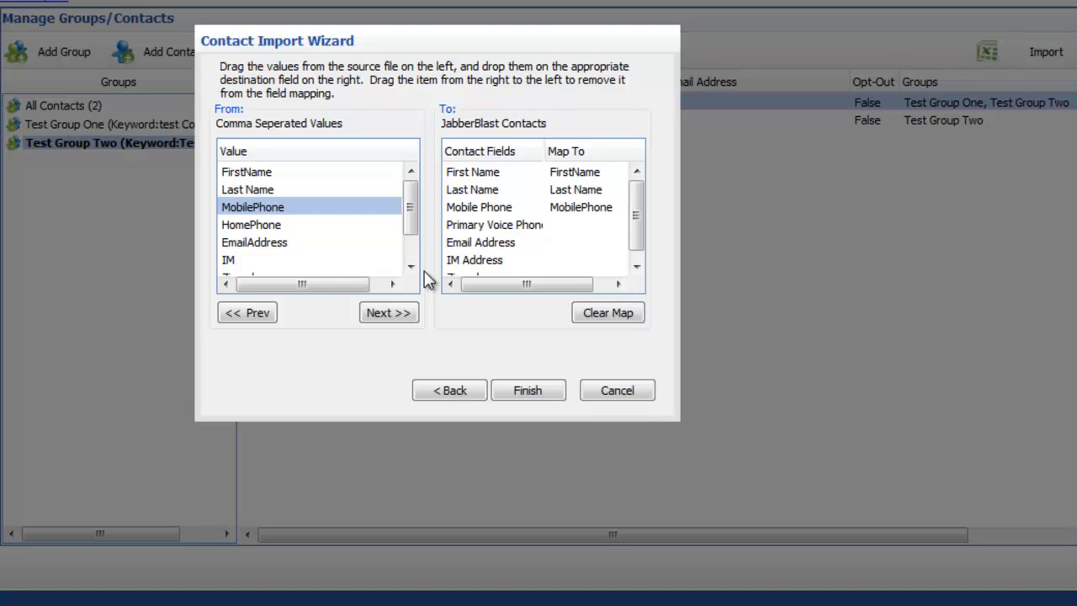
- Map the email value to Email Address and finish the import
{"action": "left_click", "coordinate": [389, 316]}
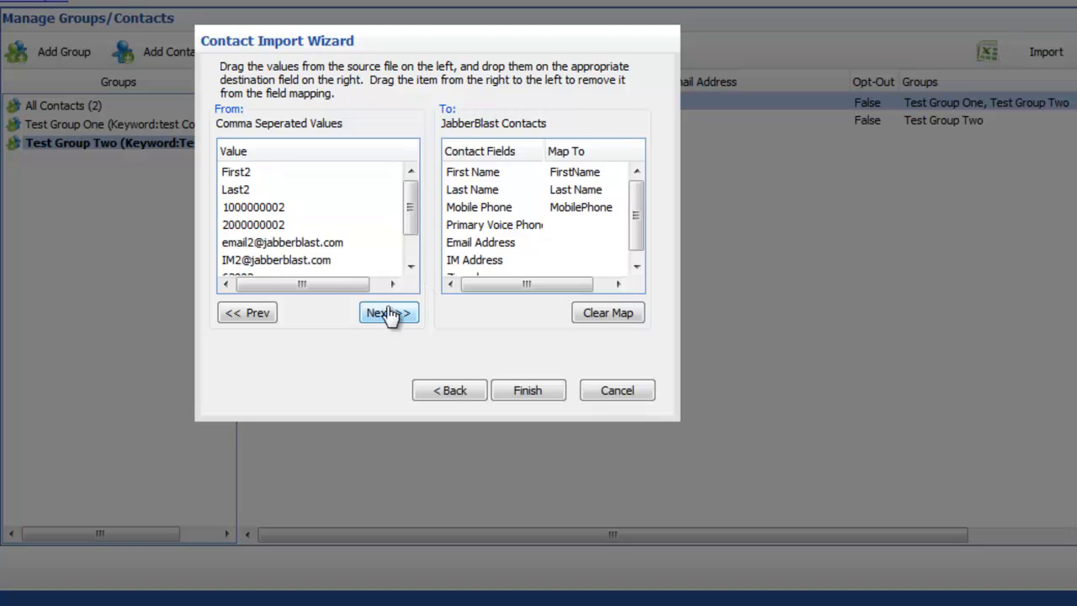
{"action": "left_click", "coordinate": [259, 244]}
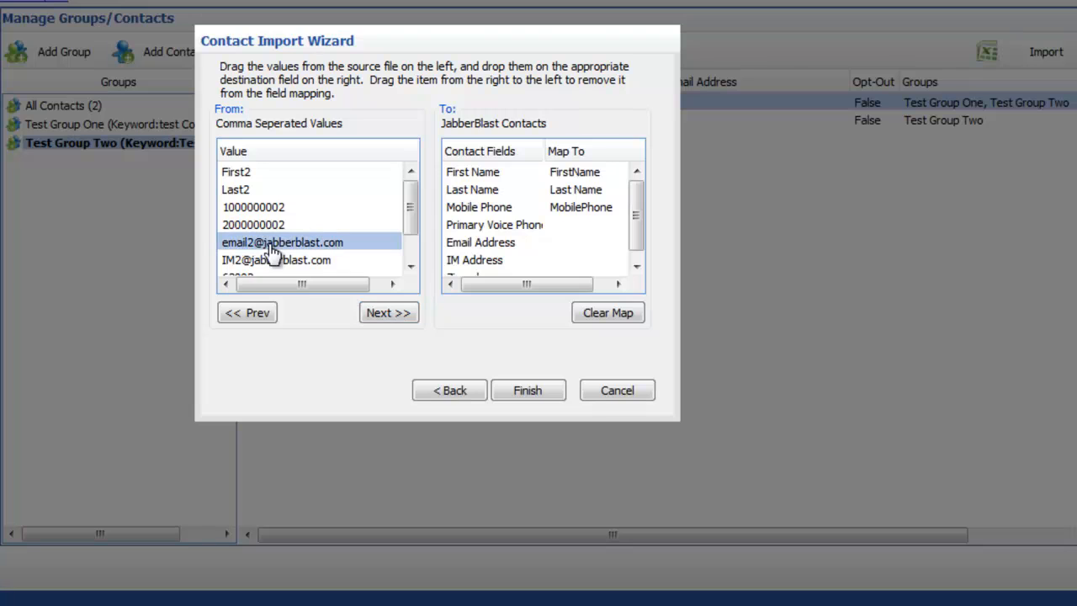
{"action": "left_click_drag", "start_coordinate": [244, 251], "coordinate": [498, 250]}
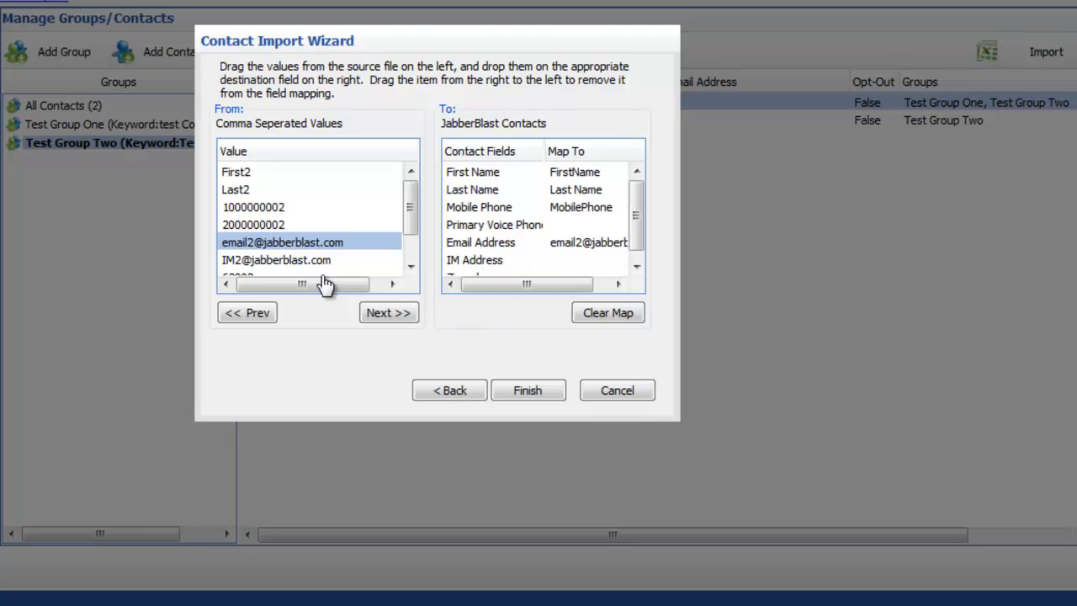
{"action": "left_click", "coordinate": [529, 392]}
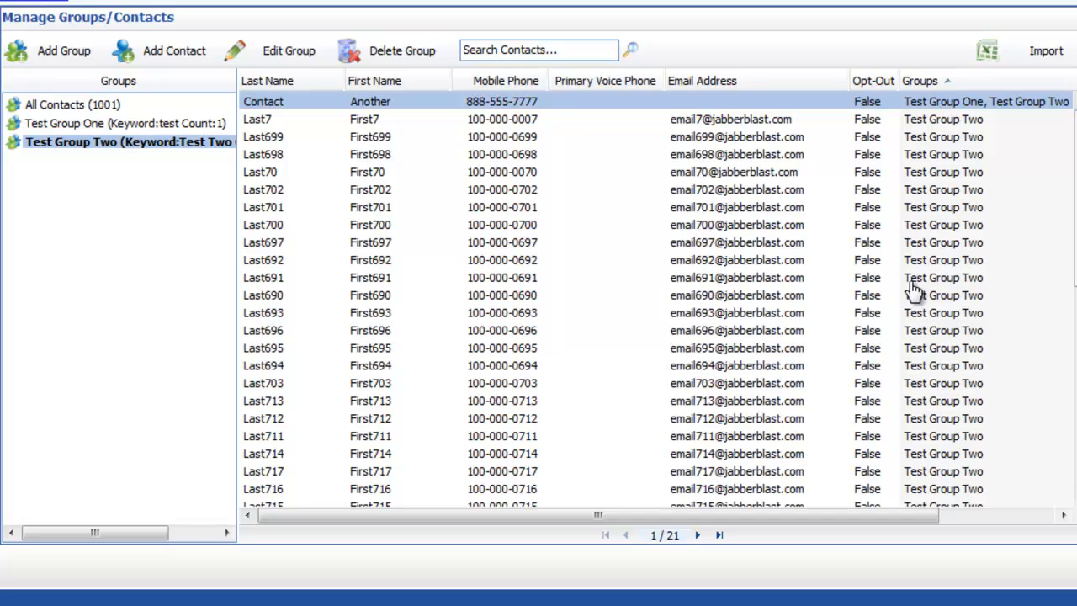
- Go two pages ahead and drag Last720, Last721, Last723 and Last732 onto All Contacts
{"action": "left_click", "coordinate": [697, 536]}
{"action": "left_click", "coordinate": [698, 536]}
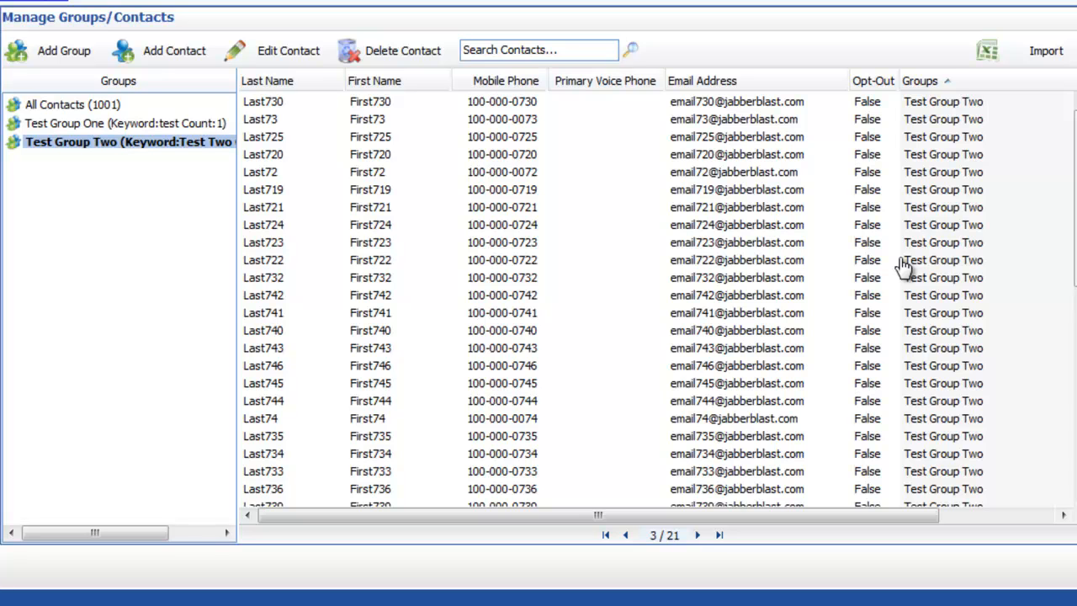
{"action": "left_click", "coordinate": [499, 157]}
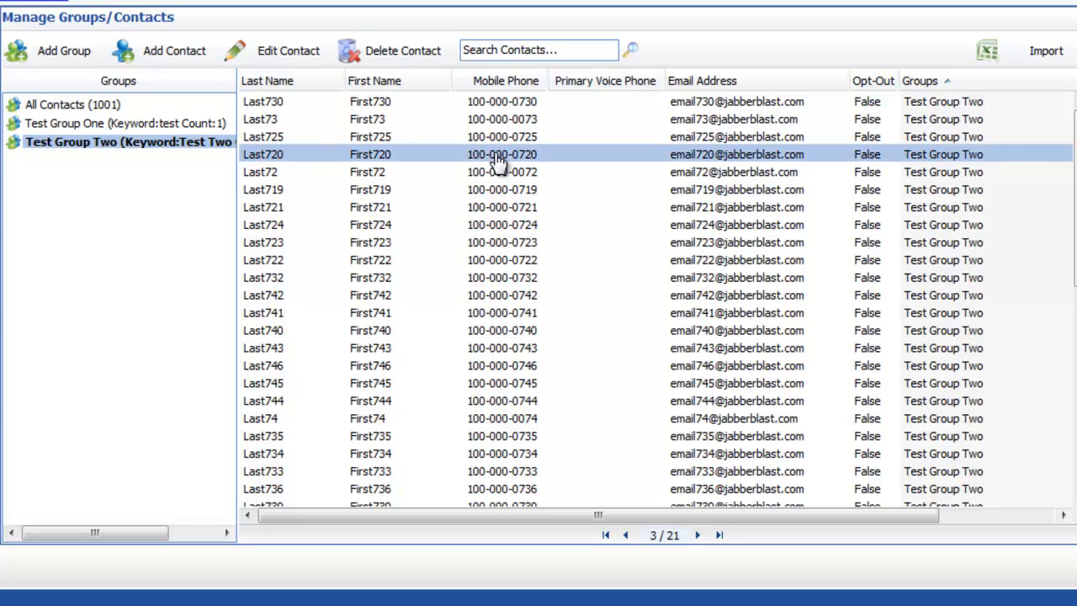
{"action": "left_click", "coordinate": [500, 208], "text": "ctrl"}
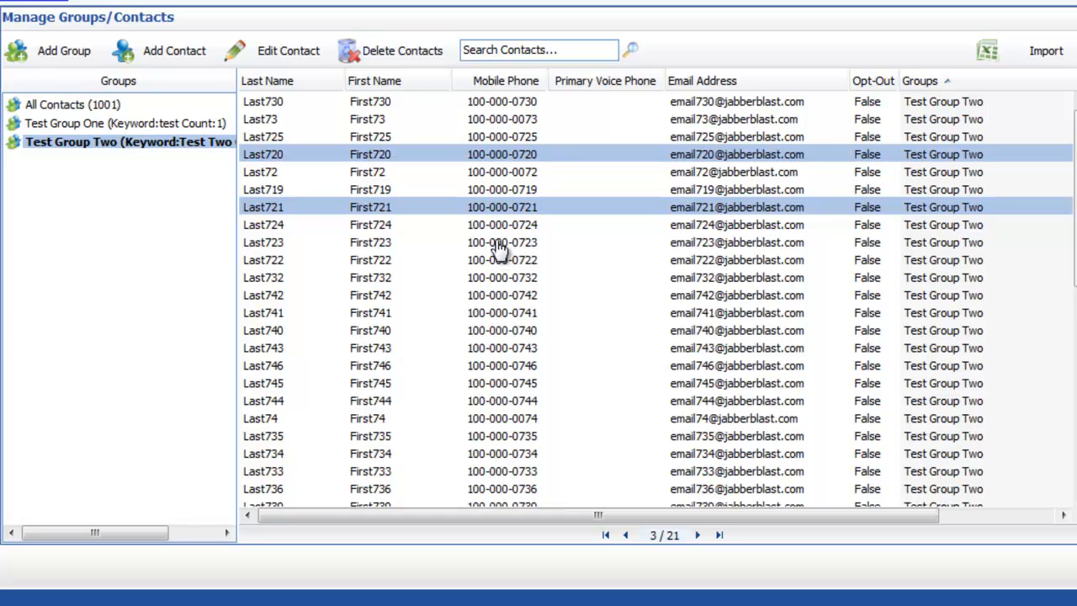
{"action": "left_click", "coordinate": [499, 244], "text": "ctrl"}
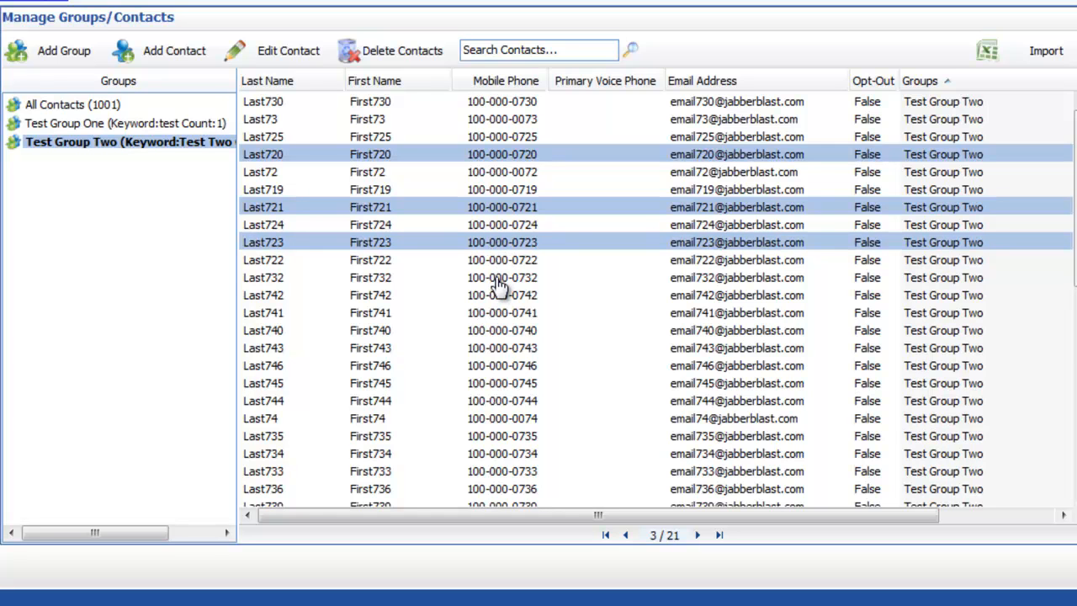
{"action": "left_click", "coordinate": [500, 281], "text": "ctrl"}
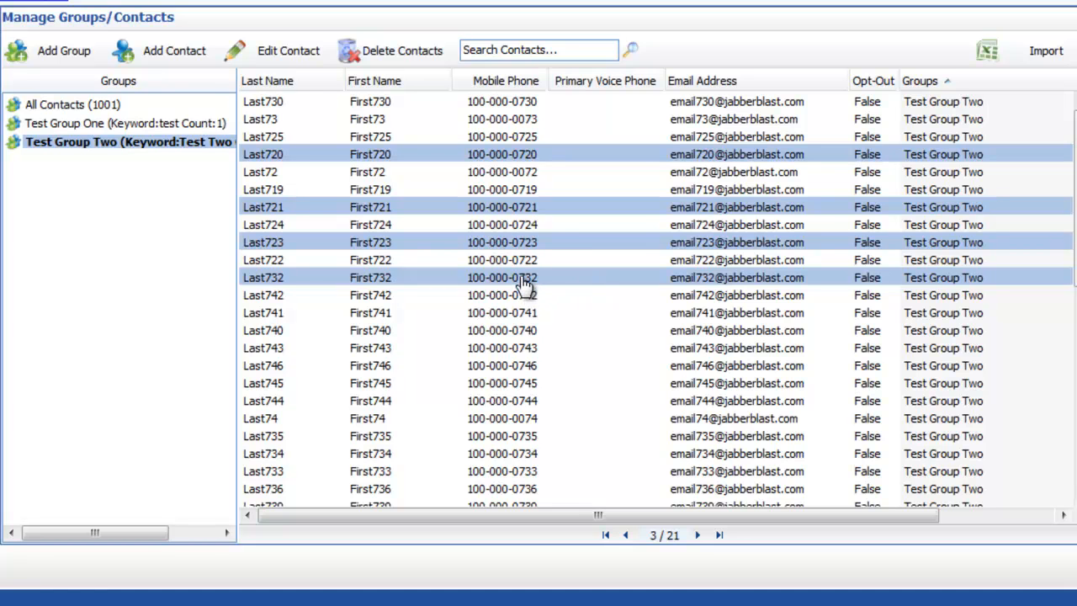
{"action": "left_click_drag", "start_coordinate": [523, 284], "coordinate": [74, 112]}
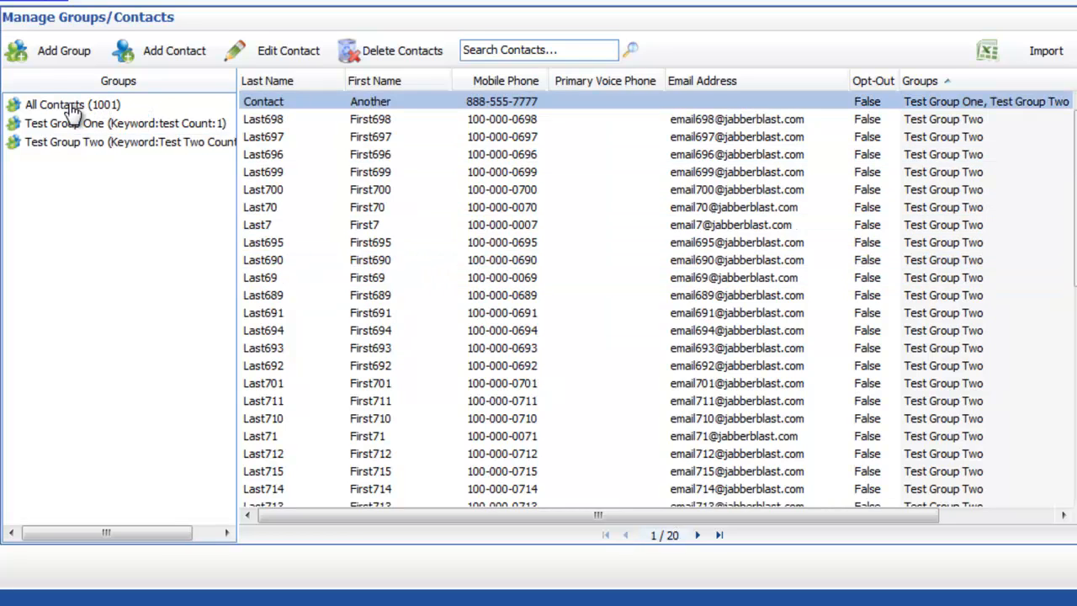
- Select Last699 through Last691 in Test Group Two, drop them onto Test Group One, then view it
{"action": "left_click", "coordinate": [94, 144]}
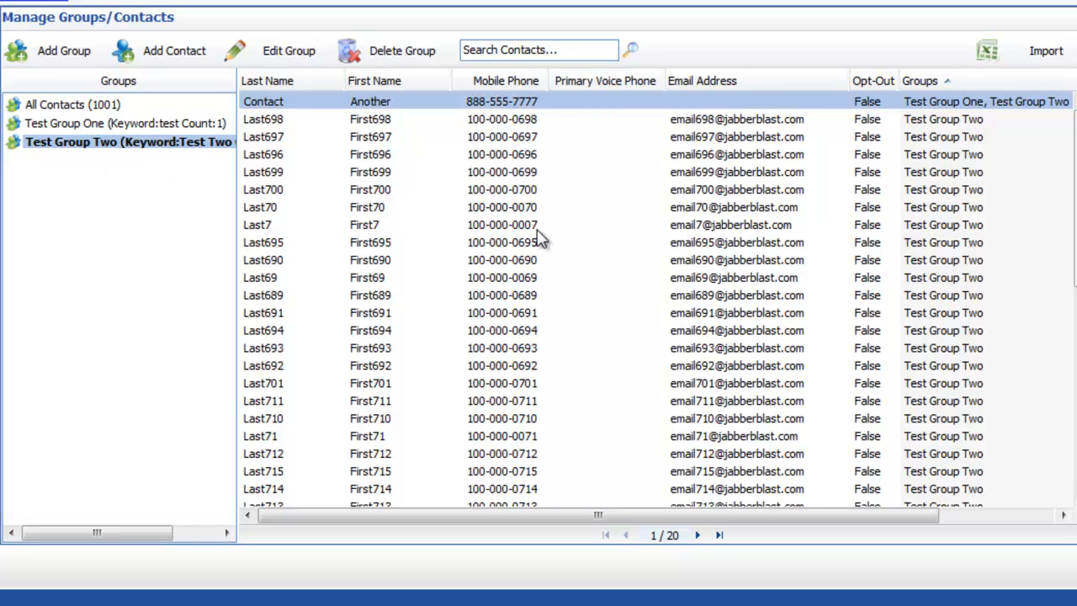
{"action": "left_click", "coordinate": [514, 174]}
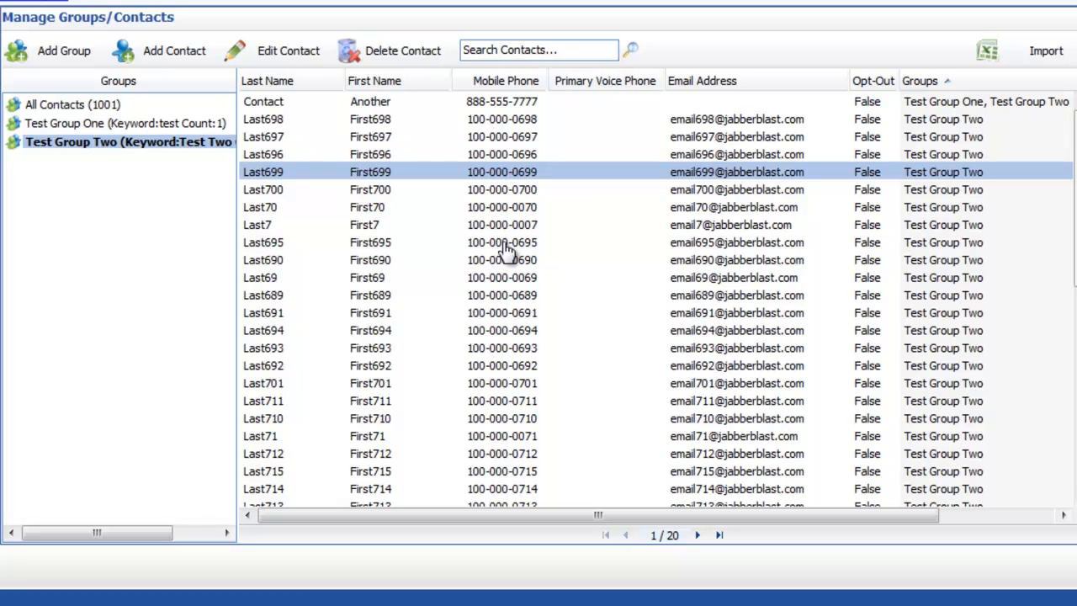
{"action": "left_click", "coordinate": [502, 316], "text": "shift"}
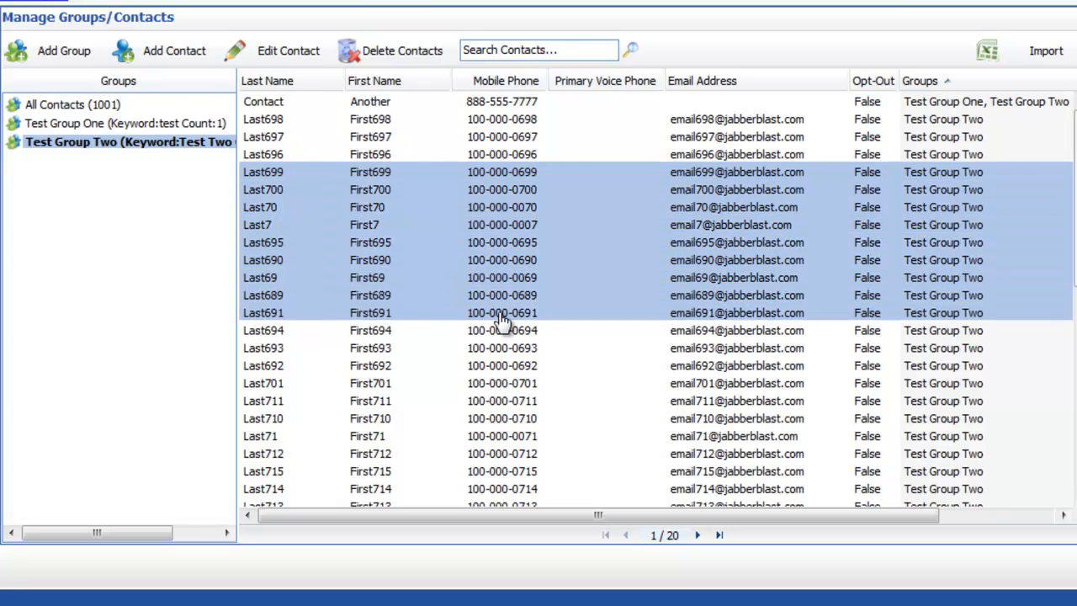
{"action": "left_click_drag", "start_coordinate": [501, 320], "coordinate": [71, 133]}
{"action": "left_click_drag", "start_coordinate": [72, 133], "coordinate": [68, 125]}
{"action": "left_click", "coordinate": [99, 126]}
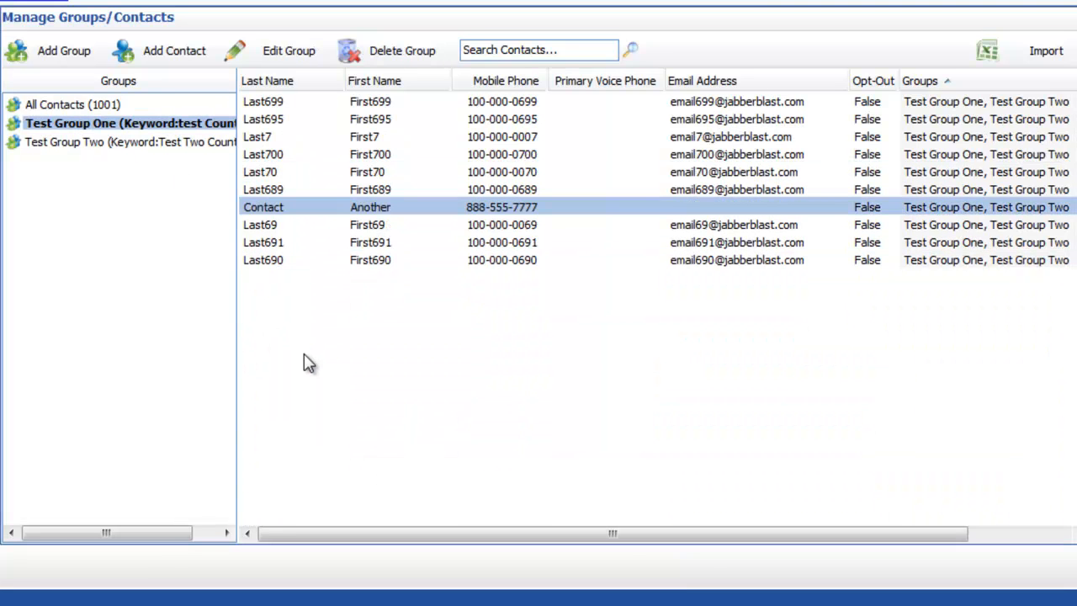
- List Test Group Two and sort by First Name, Mobile Phone and Email Address both ways, then clear the email sort
{"action": "left_click", "coordinate": [126, 141]}
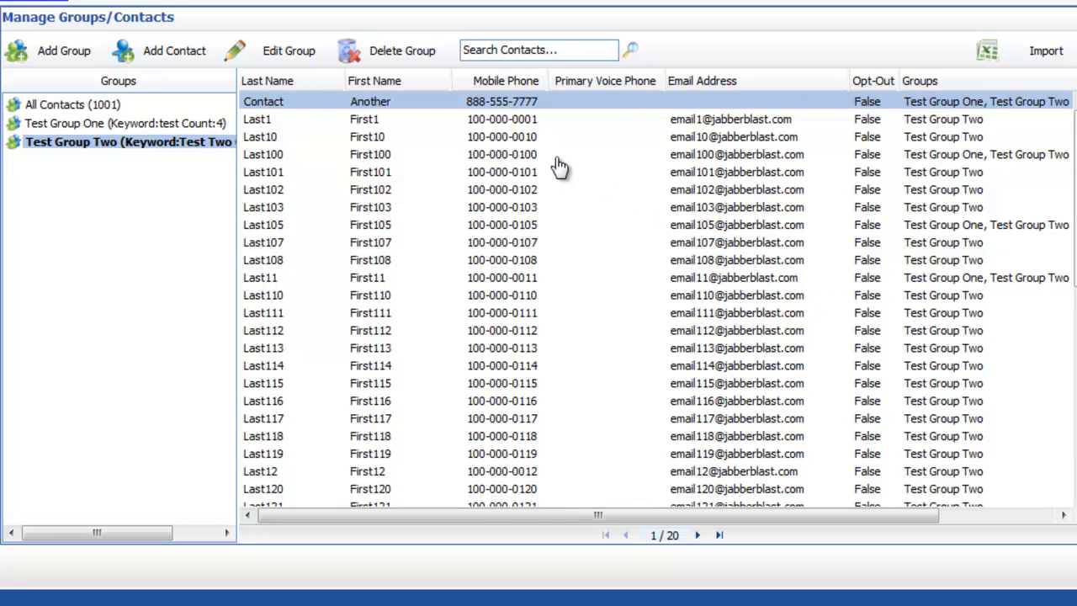
{"action": "left_click", "coordinate": [408, 84]}
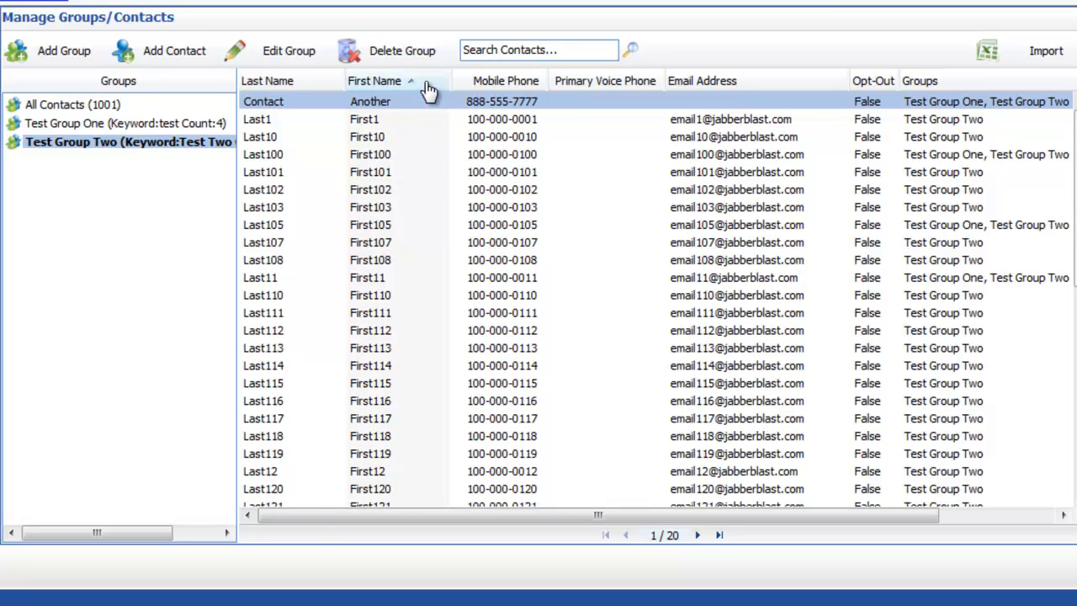
{"action": "left_click", "coordinate": [427, 84]}
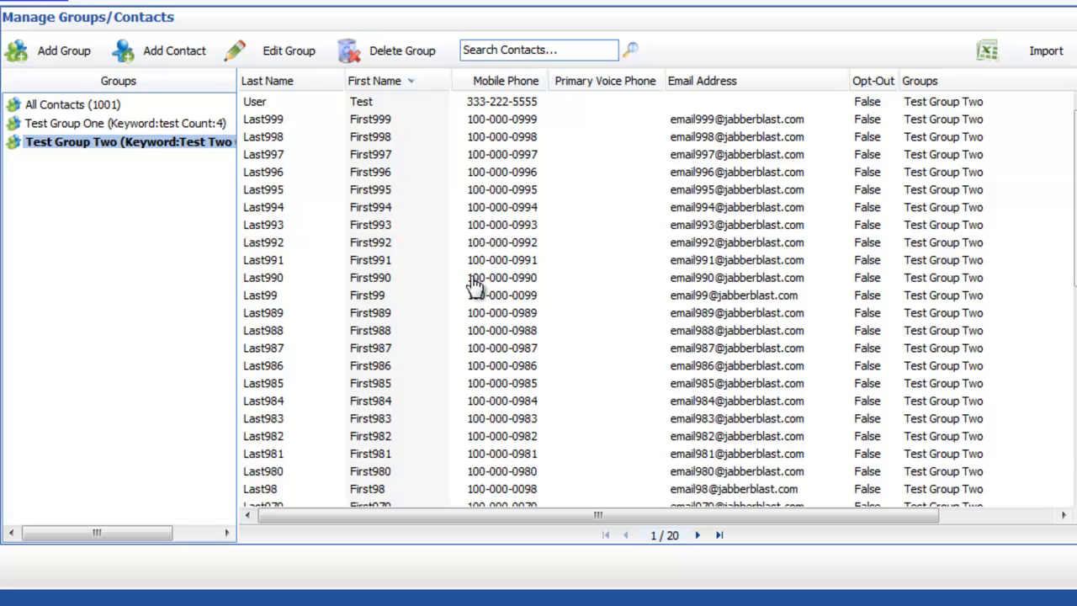
{"action": "left_click", "coordinate": [515, 84]}
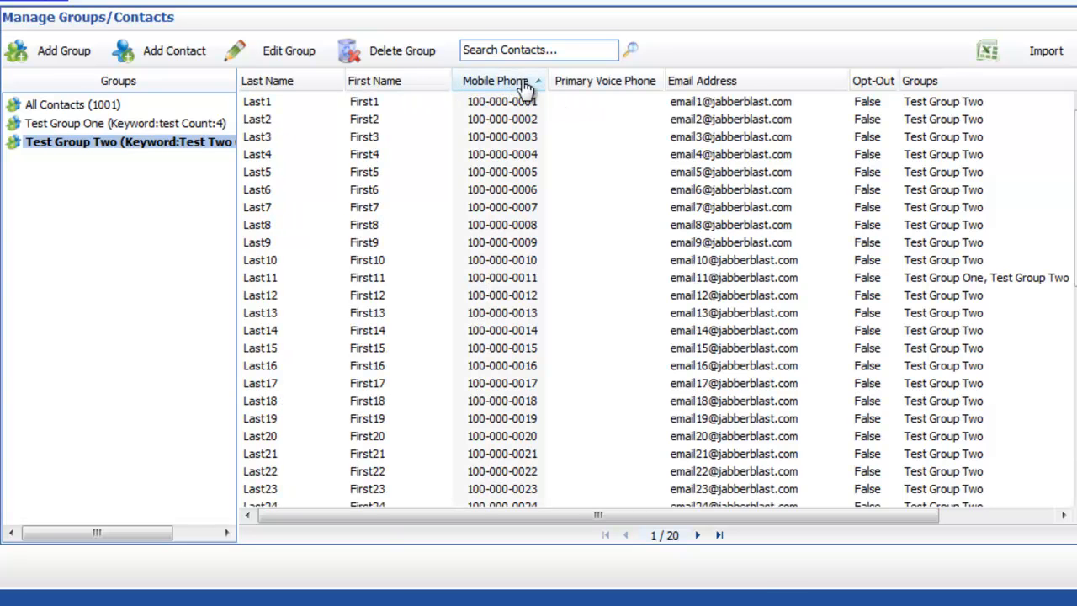
{"action": "left_click", "coordinate": [522, 84]}
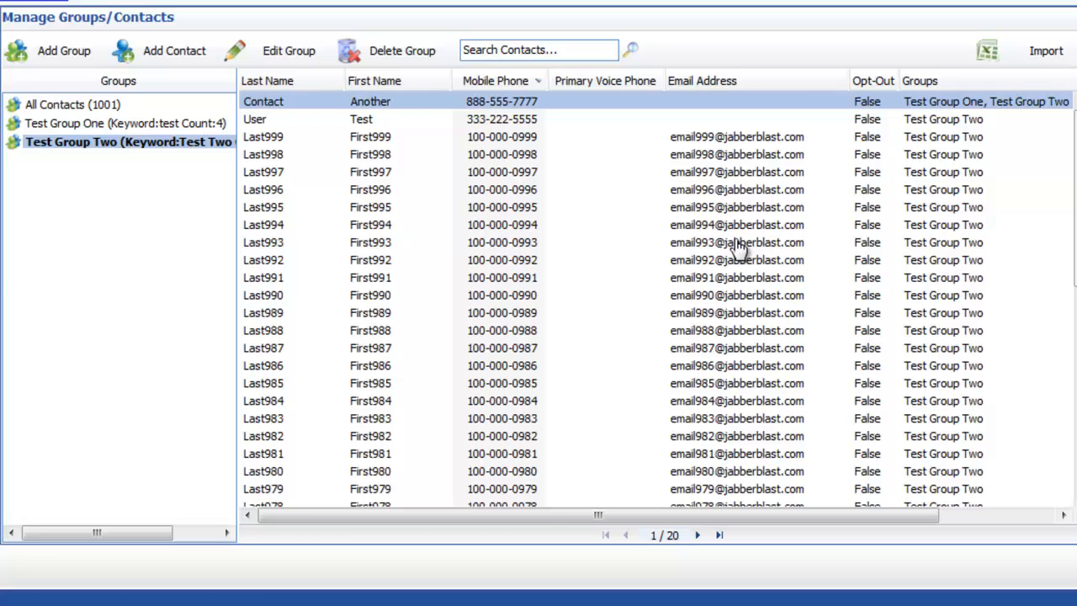
{"action": "left_click", "coordinate": [806, 84]}
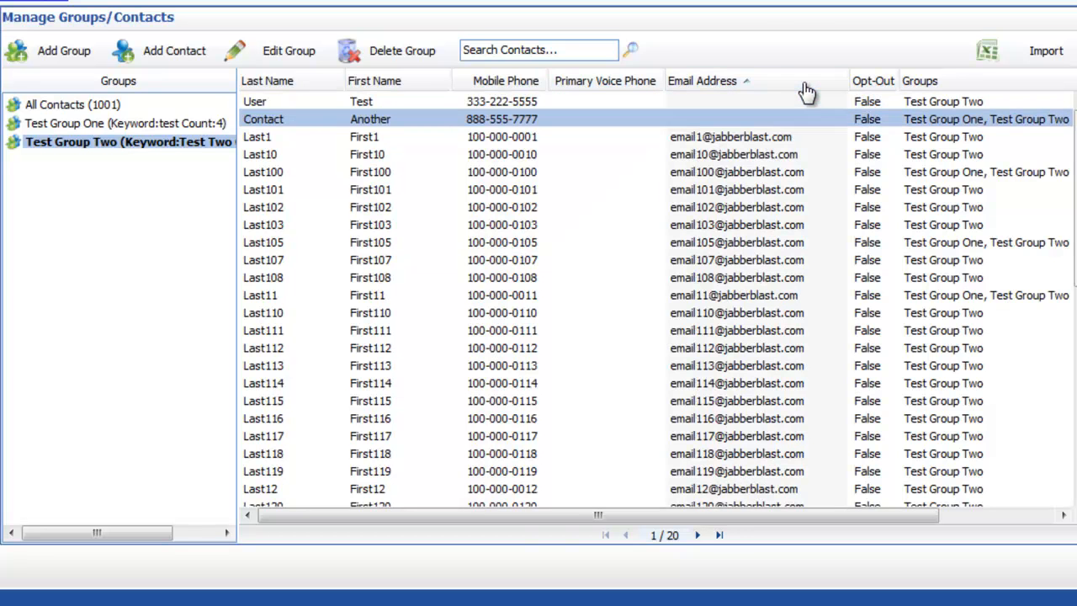
{"action": "left_click", "coordinate": [807, 91]}
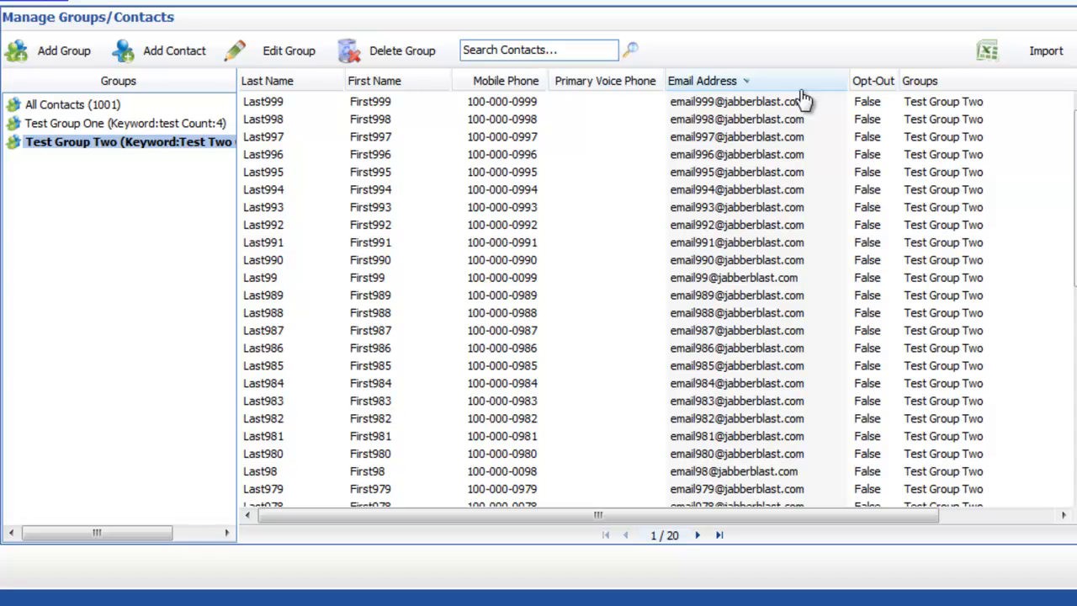
{"action": "left_click", "coordinate": [873, 88]}
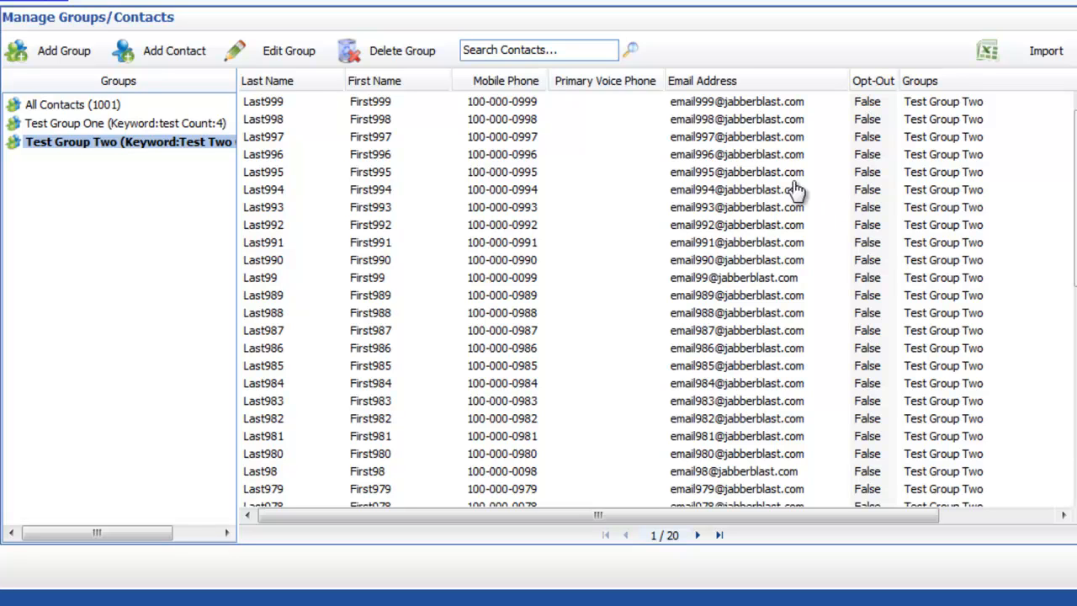
- Search Test Group Two's contacts for 97, then replace the search term with 977
{"action": "left_click", "coordinate": [533, 51]}
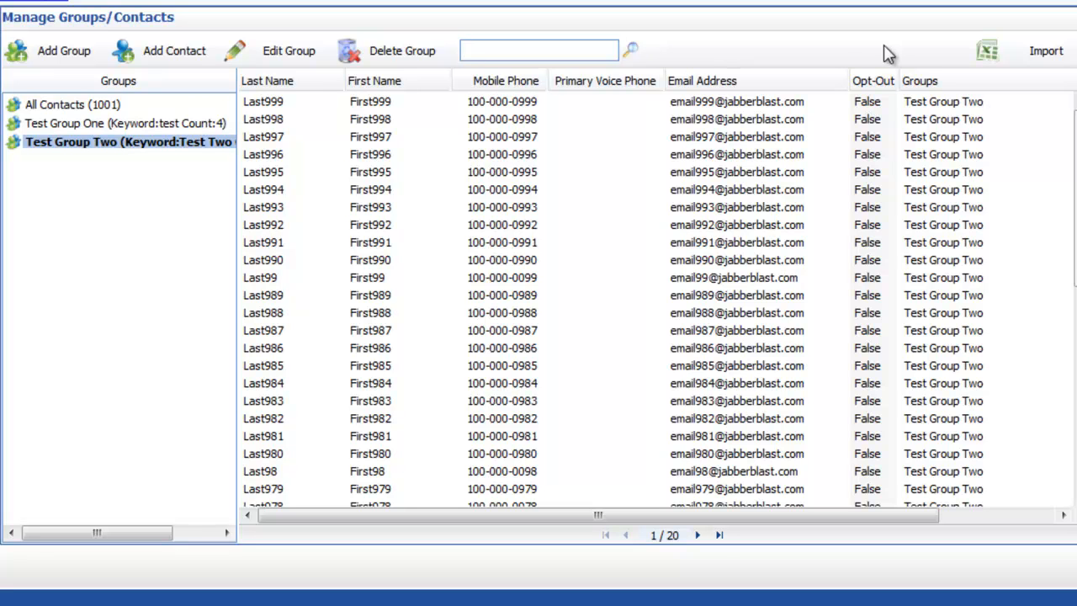
{"action": "type", "text": "97"}
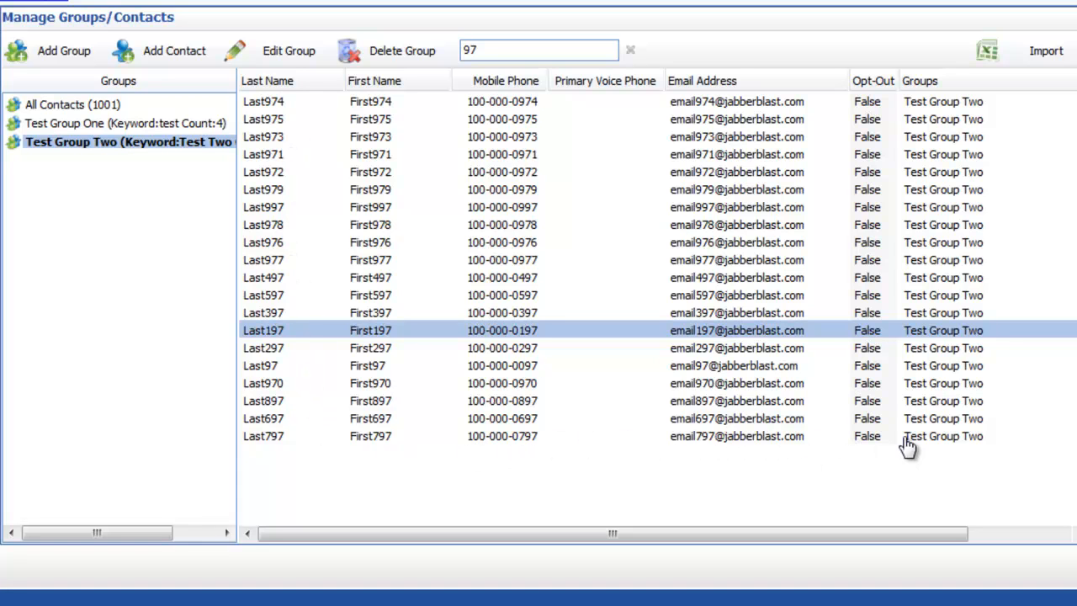
{"action": "double_click", "coordinate": [519, 52]}
{"action": "type", "text": "977"}
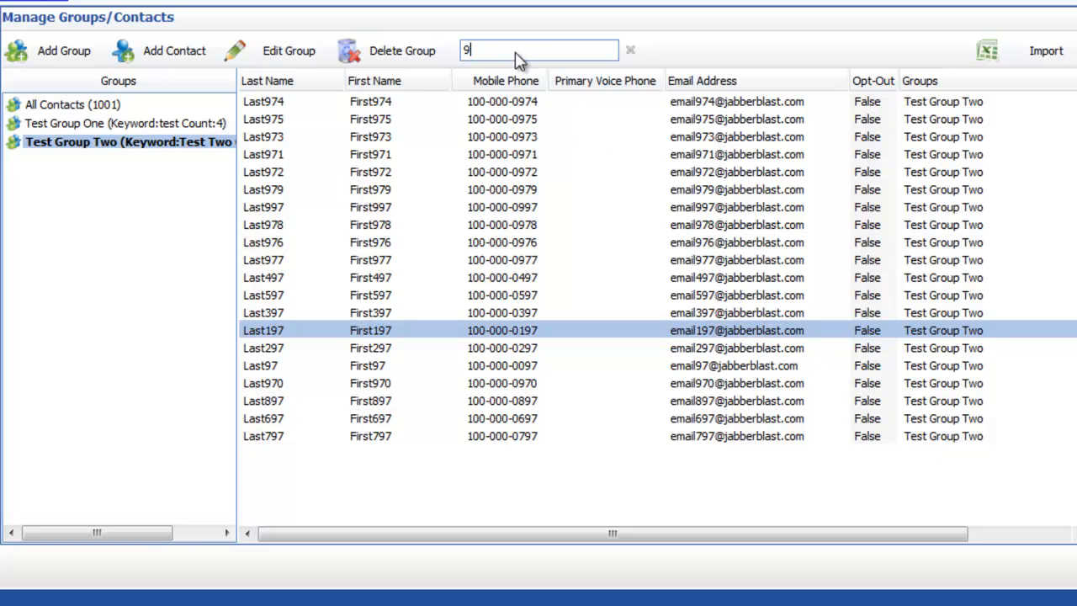